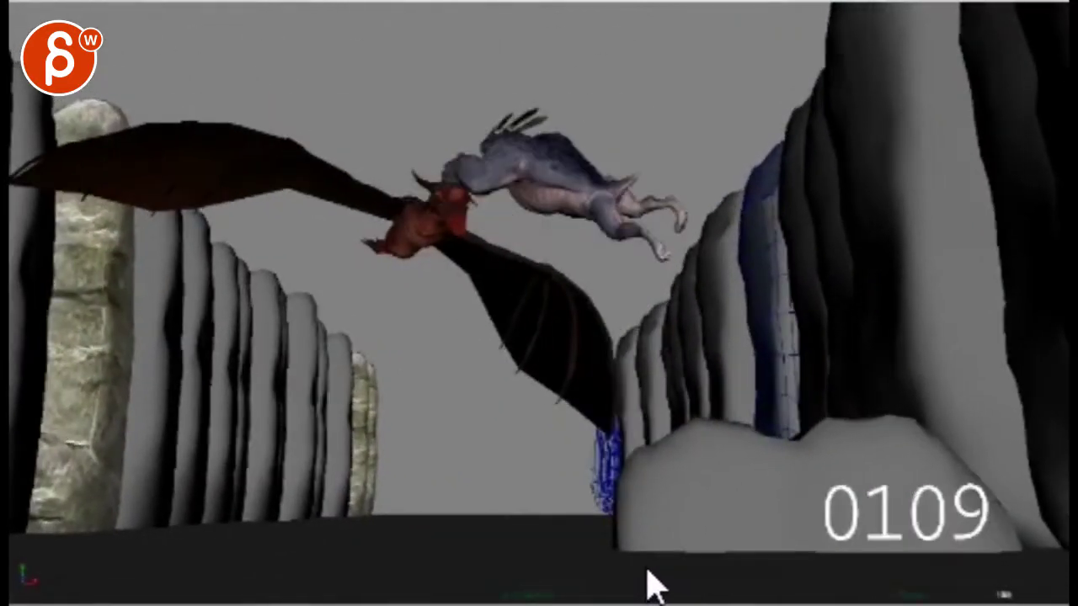
- Go to frame 0000 and sketch a body mark above the creature's eyes with wings arching outward and down on both sides
drag(647, 569, 50, 573)
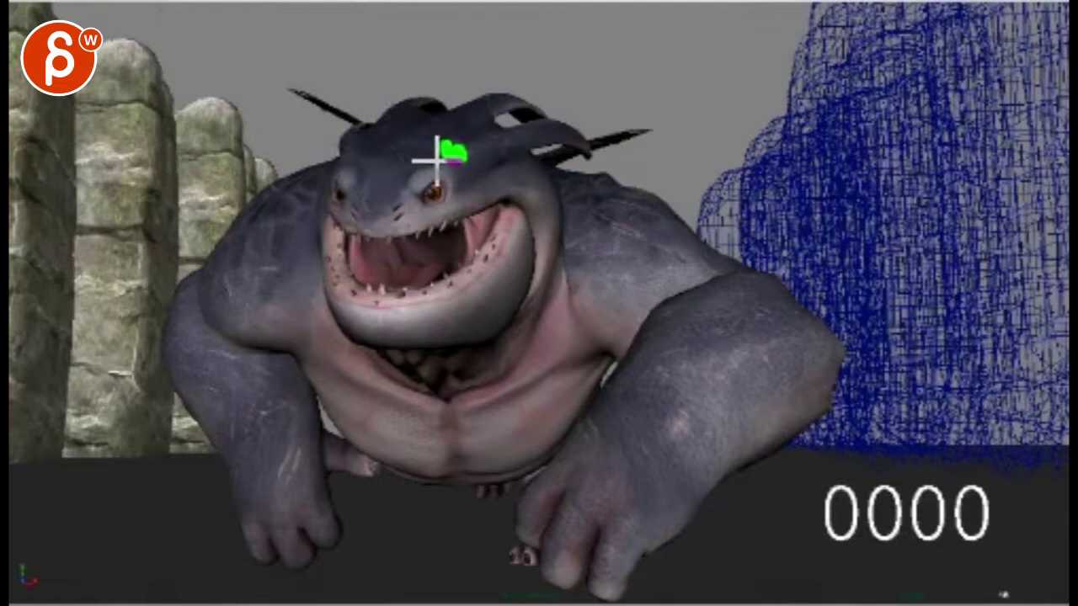
drag(440, 165, 376, 122)
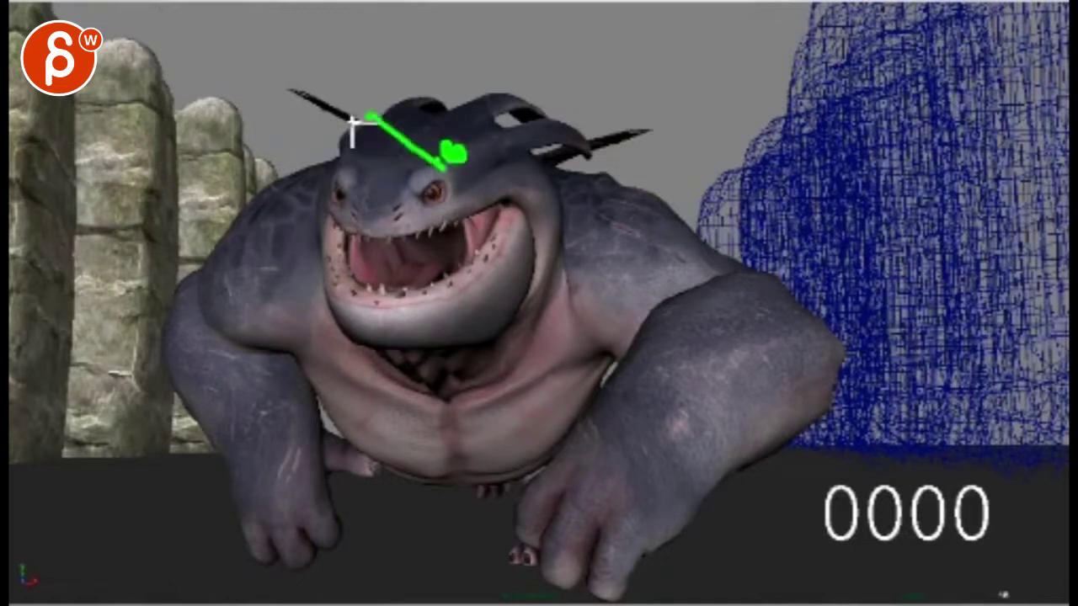
drag(294, 164, 291, 190)
mouse_move(457, 157)
mouse_down()
mouse_move(558, 121)
mouse_move(606, 207)
mouse_up()
drag(344, 118, 284, 193)
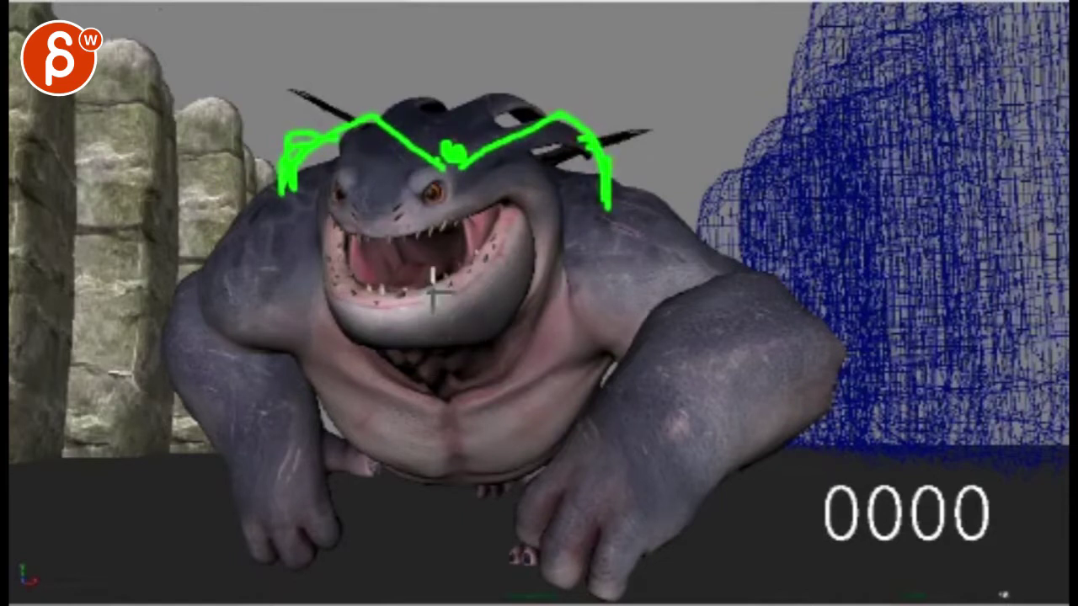
- Sketch a small body circle on the creature's lower lip with two wings raised above it, and clear the annotations
drag(444, 295, 419, 306)
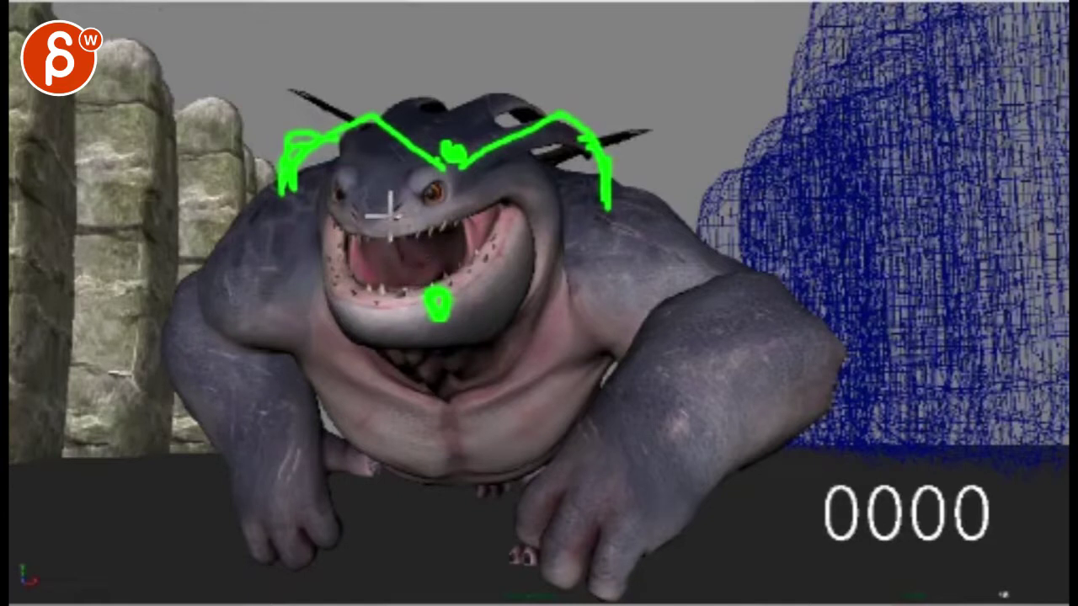
drag(390, 182, 436, 308)
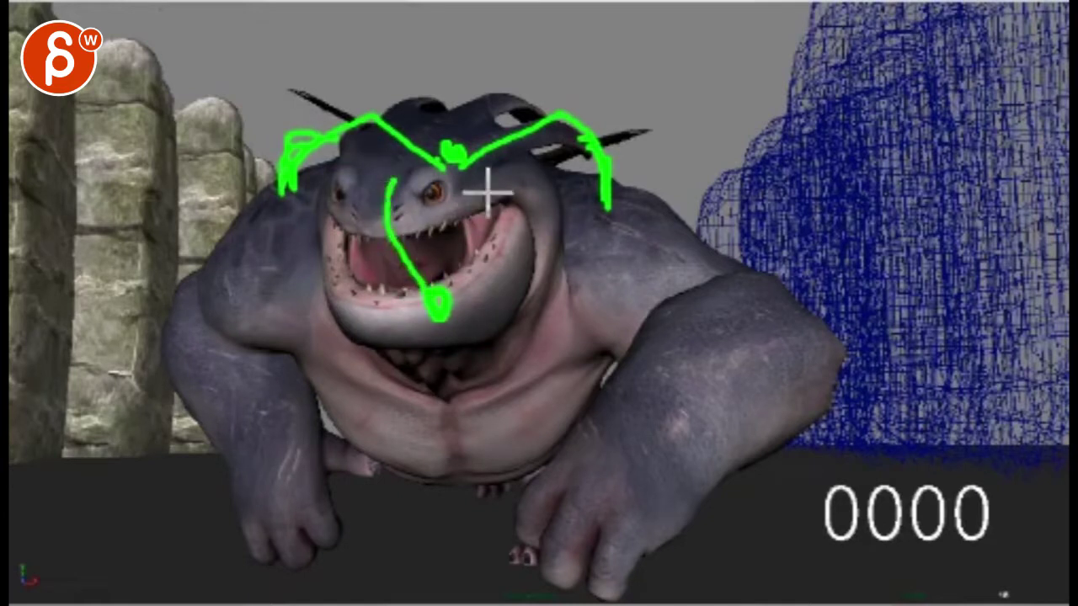
drag(485, 217, 435, 289)
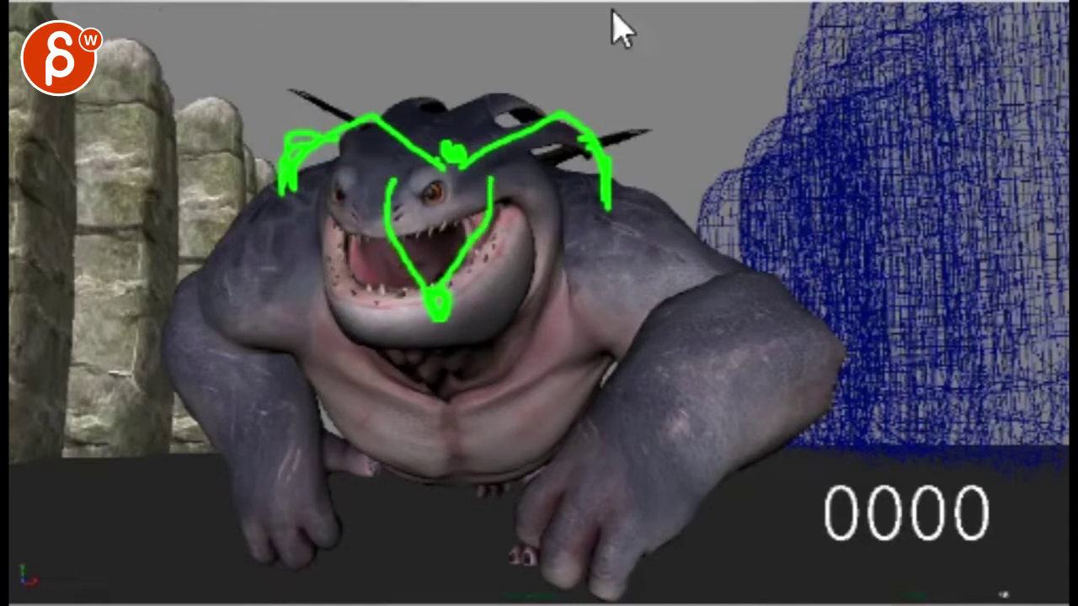
key(Escape)
- Sketch a raised-wing pose at the creature's eye and a second pose at its mouth with wings spread wide and tips curving up
mouse_move(445, 178)
mouse_down()
mouse_move(469, 181)
mouse_move(538, 103)
mouse_up()
drag(542, 42, 531, 39)
drag(435, 175, 360, 96)
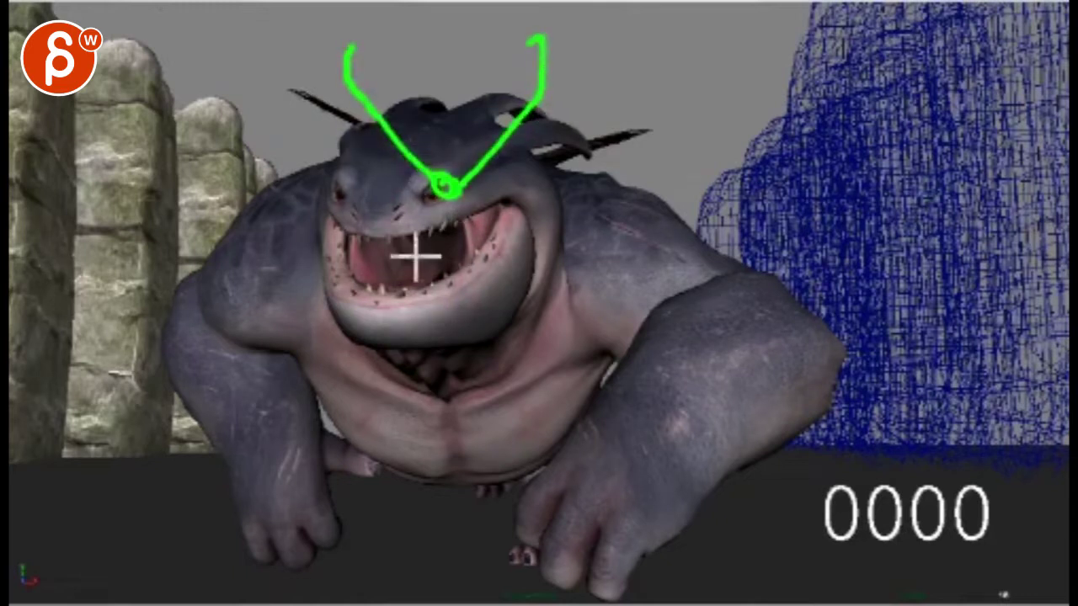
mouse_move(433, 243)
mouse_down()
mouse_move(446, 253)
mouse_move(294, 188)
mouse_move(449, 261)
mouse_move(528, 257)
mouse_move(601, 214)
mouse_up()
- Sketch a downstroke pose with lowered wings on the chest, an arrow toward the near arm, and another lowered-wing pose on that arm
mouse_move(429, 301)
mouse_down()
mouse_move(430, 325)
mouse_move(452, 305)
mouse_move(435, 302)
mouse_move(422, 404)
mouse_up()
mouse_move(450, 311)
mouse_down()
mouse_move(473, 436)
mouse_move(509, 455)
mouse_up()
drag(491, 380, 632, 381)
mouse_move(761, 300)
mouse_down()
mouse_move(768, 311)
mouse_move(738, 300)
mouse_move(735, 363)
mouse_up()
drag(741, 305, 732, 455)
mouse_move(758, 307)
mouse_down()
mouse_move(772, 424)
mouse_move(749, 455)
mouse_up()
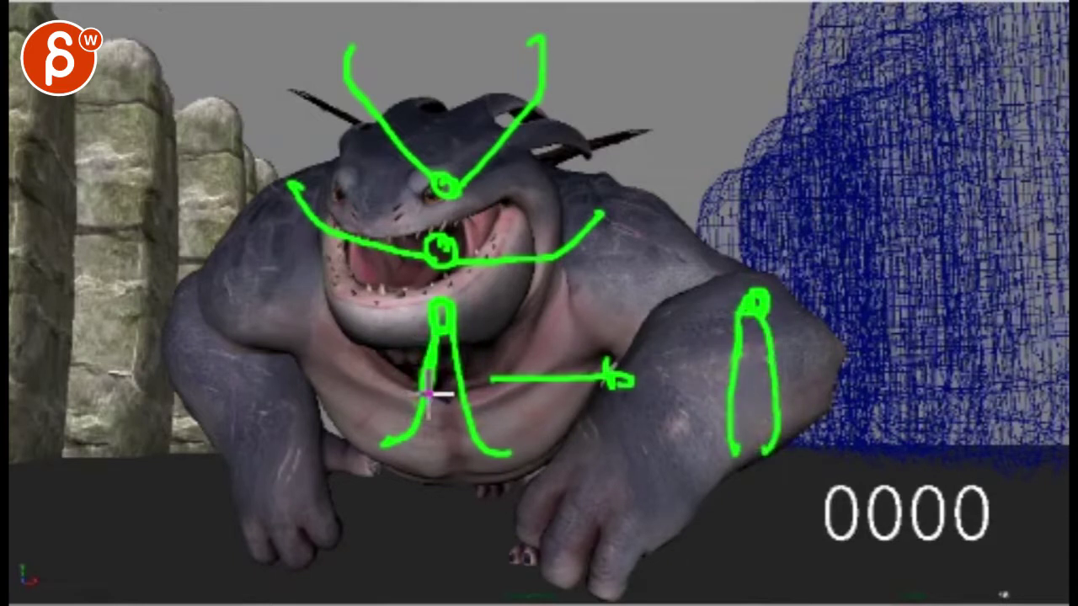
- Emphasize one wing of the chest pose with thick strokes and an arrow, and add folded-wing strokes inside the arm pose
drag(426, 405, 418, 383)
mouse_move(346, 309)
mouse_down()
mouse_move(399, 353)
mouse_move(392, 341)
mouse_up()
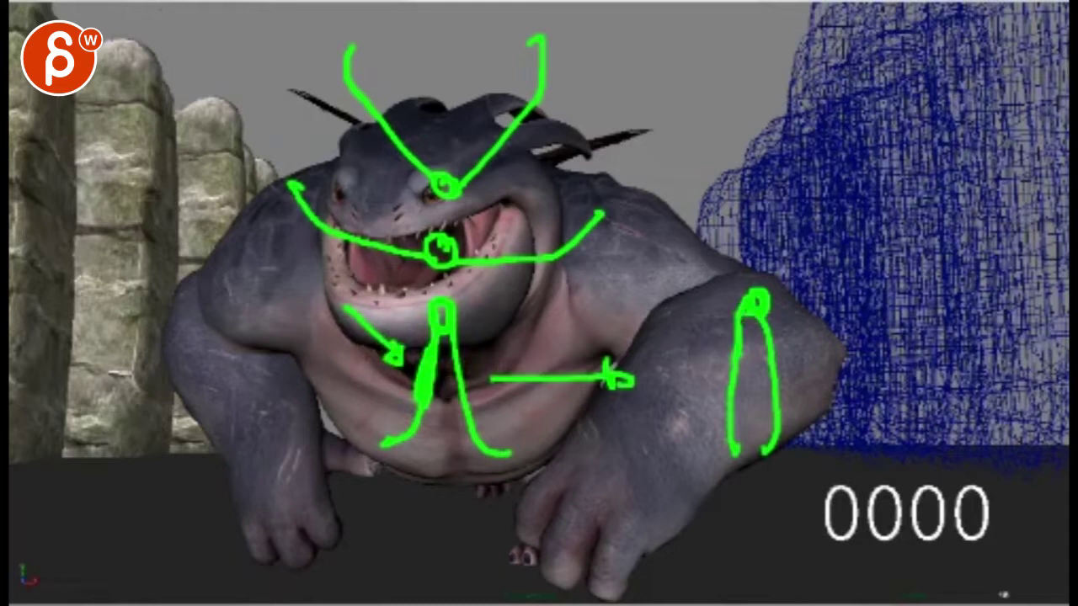
drag(764, 301, 748, 440)
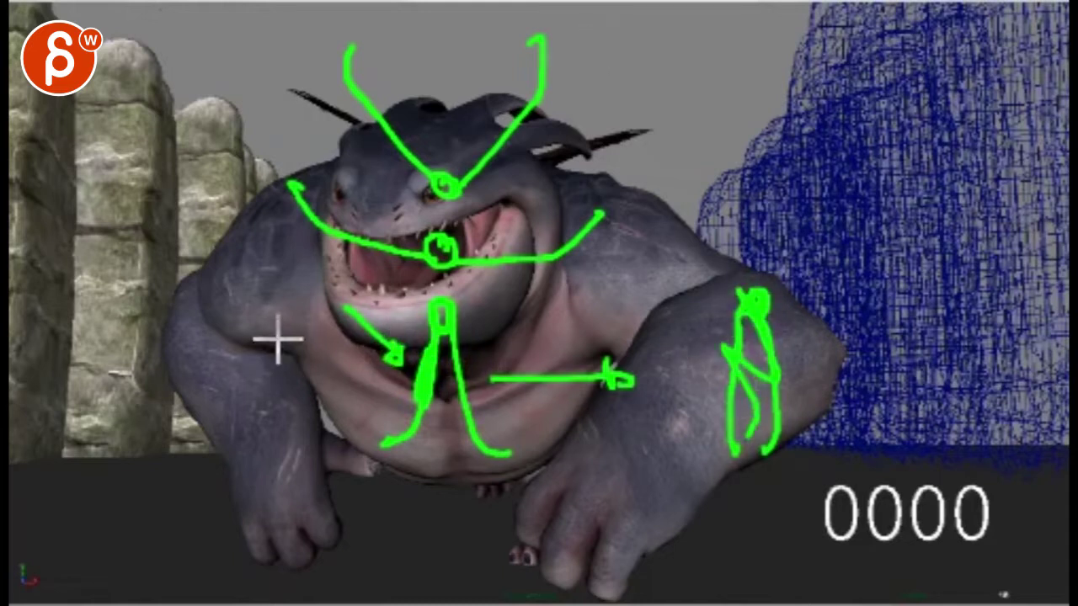
- Draw an arrow from the chest toward the rock pillars and sketch a body with a bent lowered wing and an upward mark there
mouse_move(357, 386)
mouse_down()
mouse_move(265, 396)
mouse_move(290, 402)
mouse_up()
drag(144, 297, 141, 330)
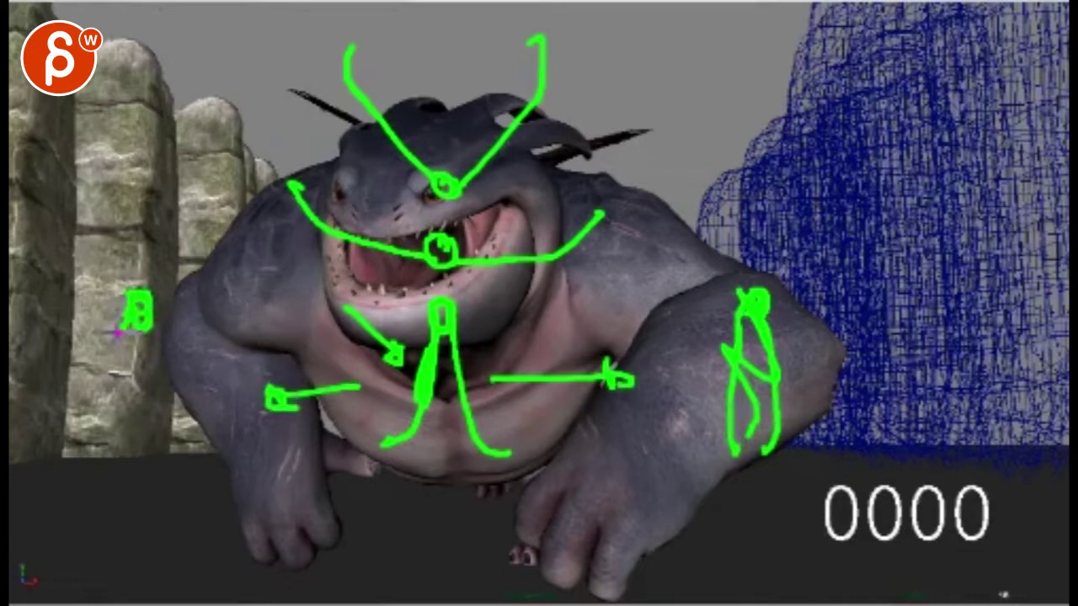
drag(100, 358, 135, 311)
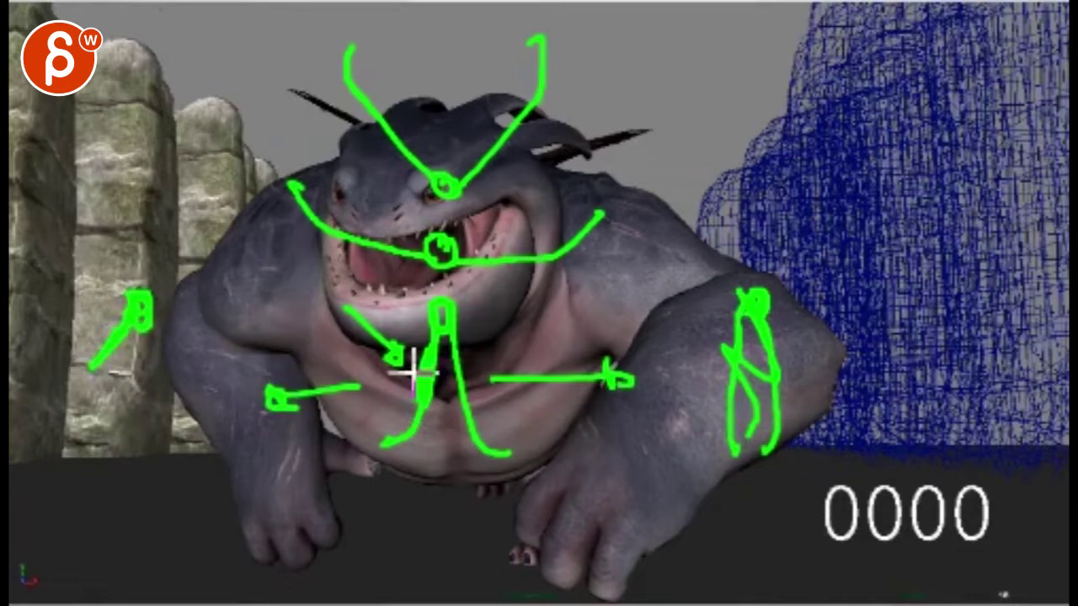
drag(92, 325, 66, 288)
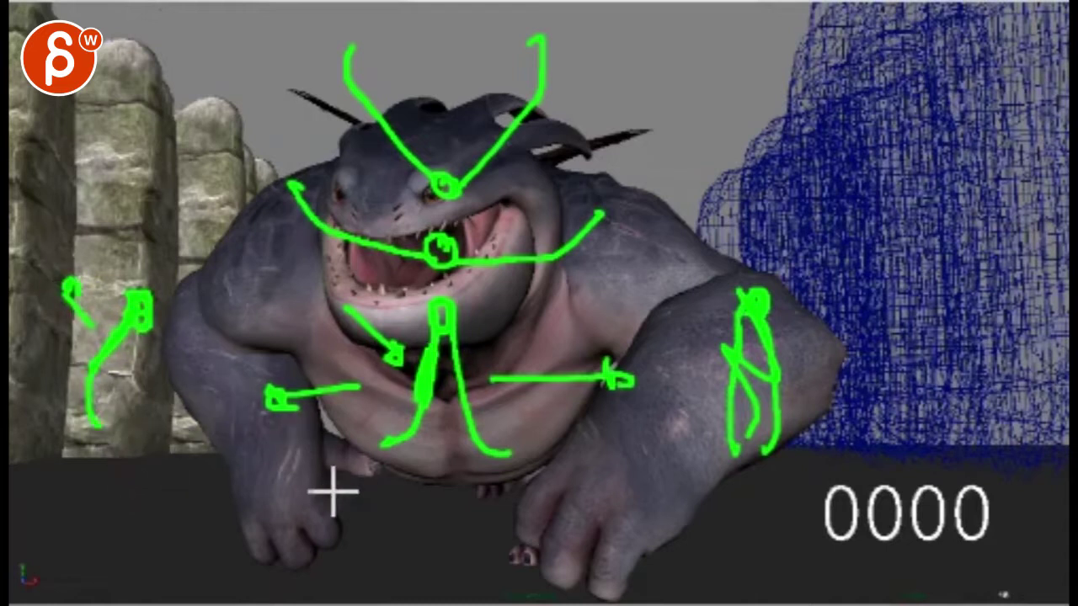
- Draw curved strokes around the chest pose and short flared wingtip strokes over the creature's forearm, and clear the annotations
drag(366, 405, 416, 375)
drag(446, 432, 354, 405)
drag(225, 425, 192, 463)
mouse_move(253, 430)
mouse_down()
mouse_move(240, 474)
mouse_move(295, 479)
mouse_up()
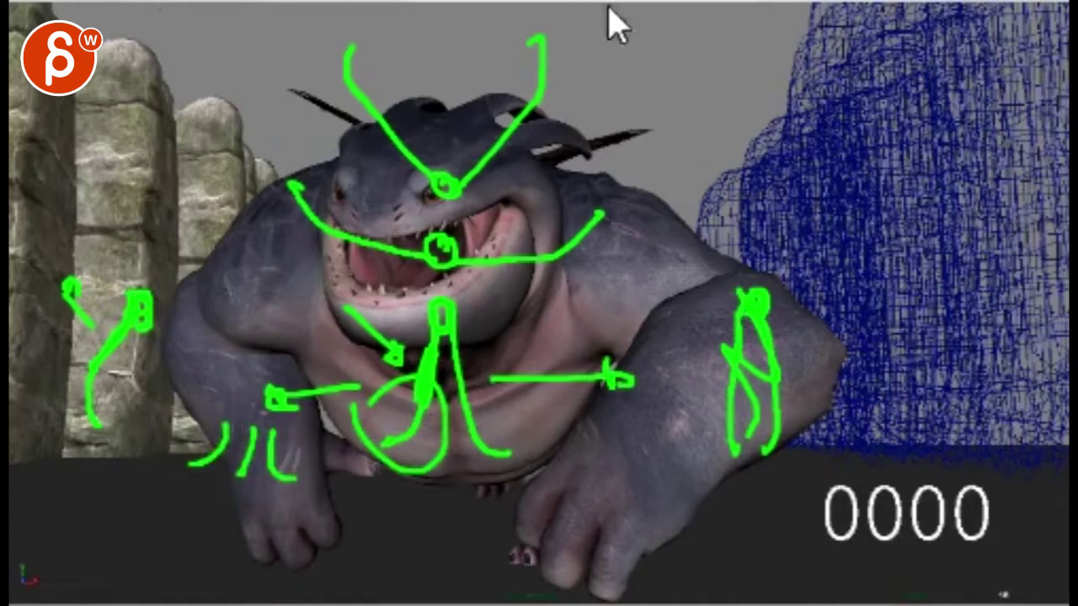
click(635, 23)
- Sketch a body on the creature's chin with both wings arching down and a stroke near its shoulder, and clear the annotations
mouse_move(378, 291)
mouse_down()
mouse_move(387, 283)
mouse_move(321, 326)
mouse_move(305, 364)
mouse_up()
drag(400, 286, 486, 369)
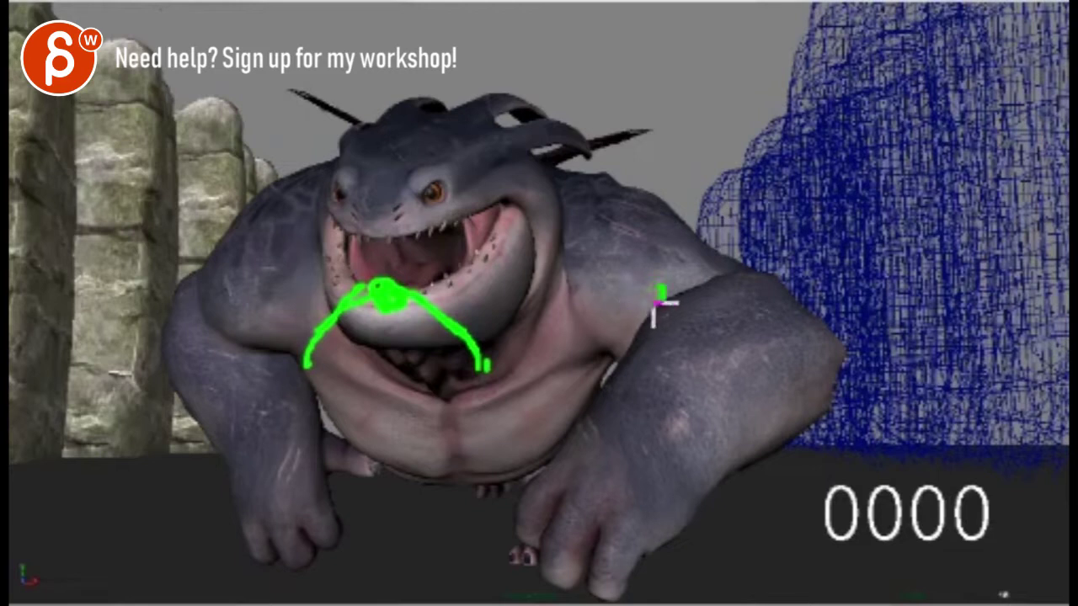
mouse_move(648, 299)
mouse_down()
mouse_move(585, 261)
mouse_move(570, 332)
mouse_move(687, 268)
mouse_move(730, 316)
mouse_up()
key(Escape)
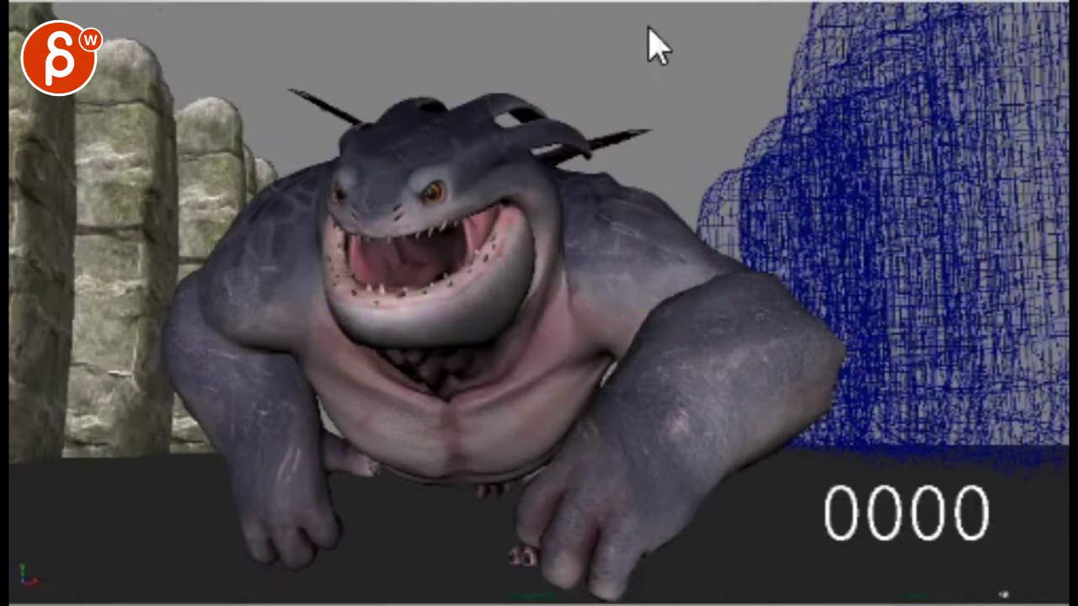
- Sketch a straight segmented wing from the mouth corner and a bent wing on the chest, and circle the bent wing's tip
mouse_move(468, 227)
mouse_down()
mouse_move(450, 234)
mouse_move(481, 241)
mouse_move(477, 223)
mouse_up()
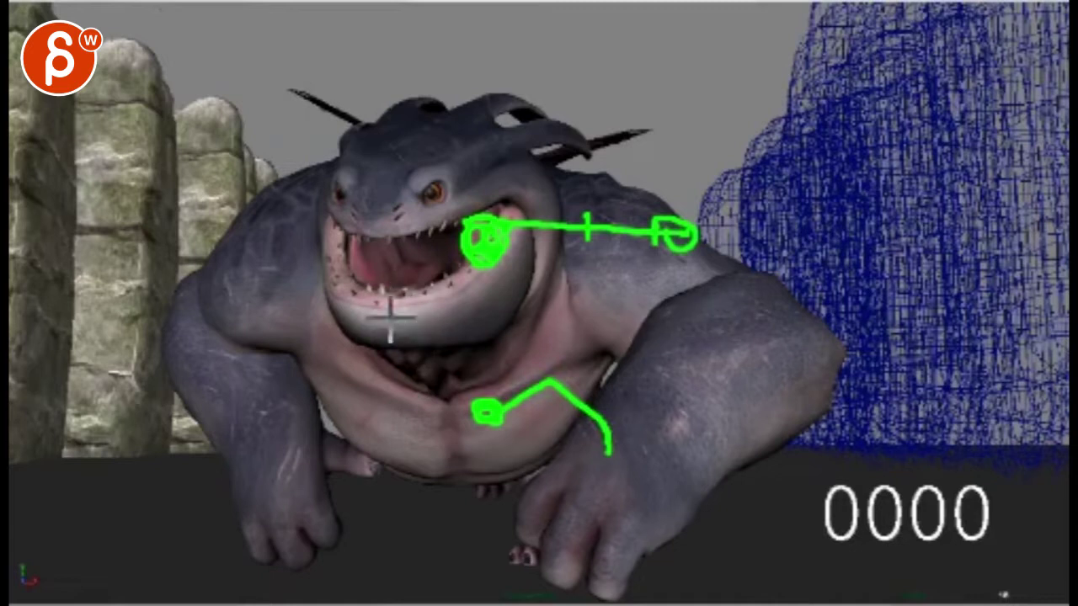
drag(608, 453, 546, 423)
- Draw a series of curved strokes beside the rock pillars showing the wingtip's path down and up, and circle the chest sketch's bent wing
mouse_move(164, 177)
mouse_down()
mouse_move(180, 233)
mouse_move(202, 249)
mouse_up()
drag(142, 240, 181, 299)
drag(133, 312, 202, 395)
drag(185, 409, 227, 413)
mouse_move(211, 438)
mouse_down()
mouse_move(261, 448)
mouse_move(259, 337)
mouse_up()
drag(207, 287, 258, 267)
drag(207, 227, 257, 221)
drag(219, 169, 268, 164)
drag(240, 122, 289, 118)
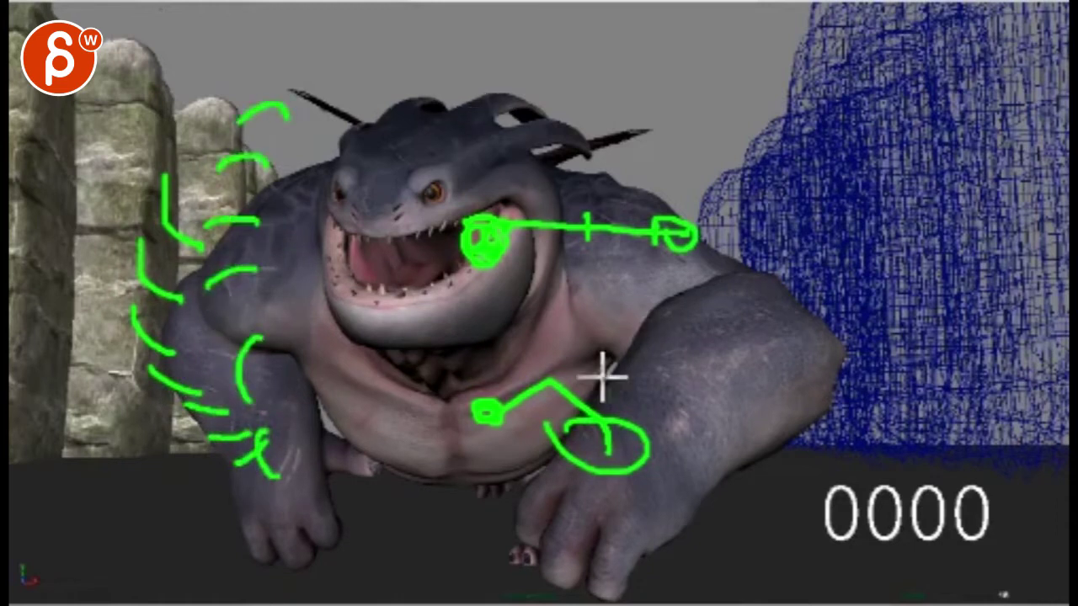
drag(522, 376, 526, 400)
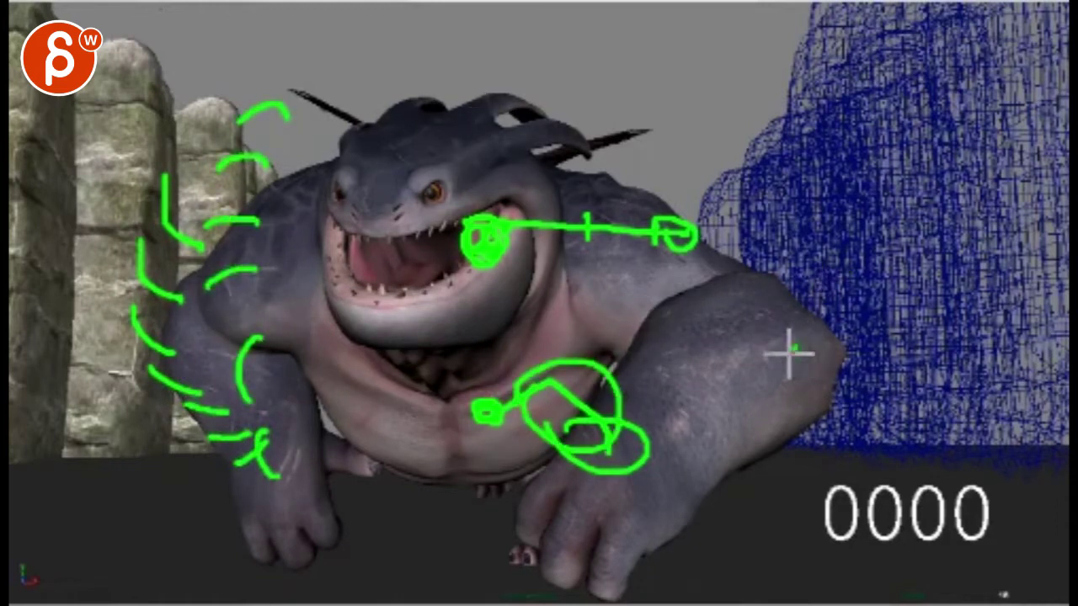
- Draw further wing-motion strokes over the large arm and the blue wireframe rock, and clear the annotations
mouse_move(818, 332)
mouse_down()
mouse_move(813, 354)
mouse_move(899, 298)
mouse_move(974, 346)
mouse_move(861, 275)
mouse_move(890, 245)
mouse_move(940, 246)
mouse_move(826, 315)
mouse_move(852, 241)
mouse_move(890, 185)
mouse_move(893, 197)
mouse_move(939, 197)
mouse_up()
drag(926, 243, 967, 282)
drag(974, 346, 983, 383)
mouse_move(760, 356)
mouse_down()
mouse_move(742, 332)
mouse_move(807, 251)
mouse_move(826, 163)
mouse_move(921, 221)
mouse_move(885, 196)
mouse_up()
mouse_move(812, 158)
mouse_down()
mouse_move(854, 160)
mouse_move(811, 160)
mouse_up()
key(Escape)
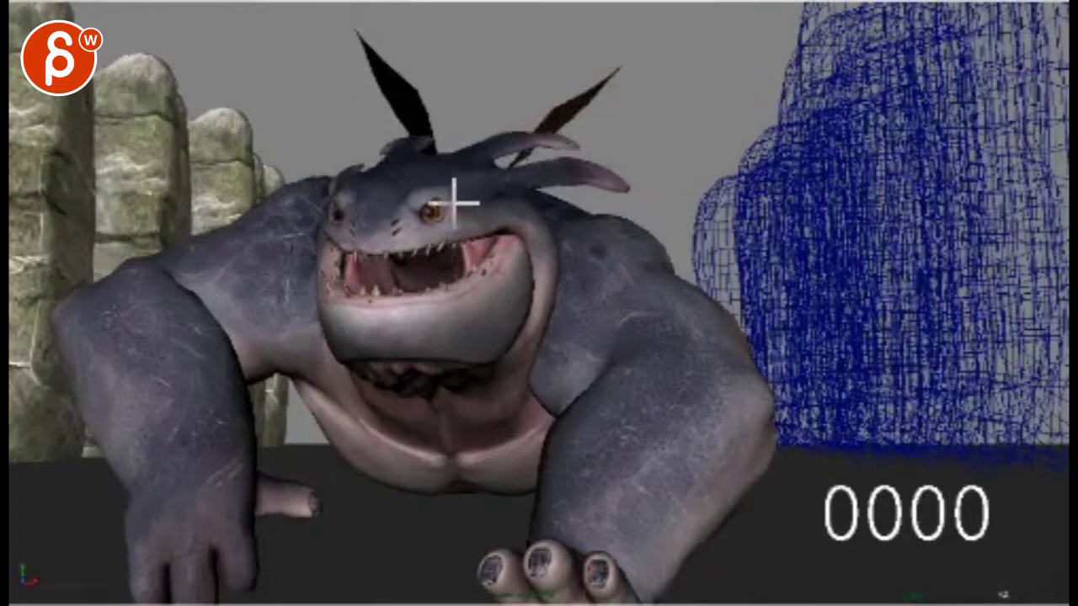
- Sketch curved bends over the dragon's two raised wings behind the creature's head, and clear the annotations
mouse_move(455, 202)
mouse_down()
mouse_move(469, 204)
mouse_move(441, 173)
mouse_move(455, 204)
mouse_move(455, 156)
mouse_move(469, 193)
mouse_up()
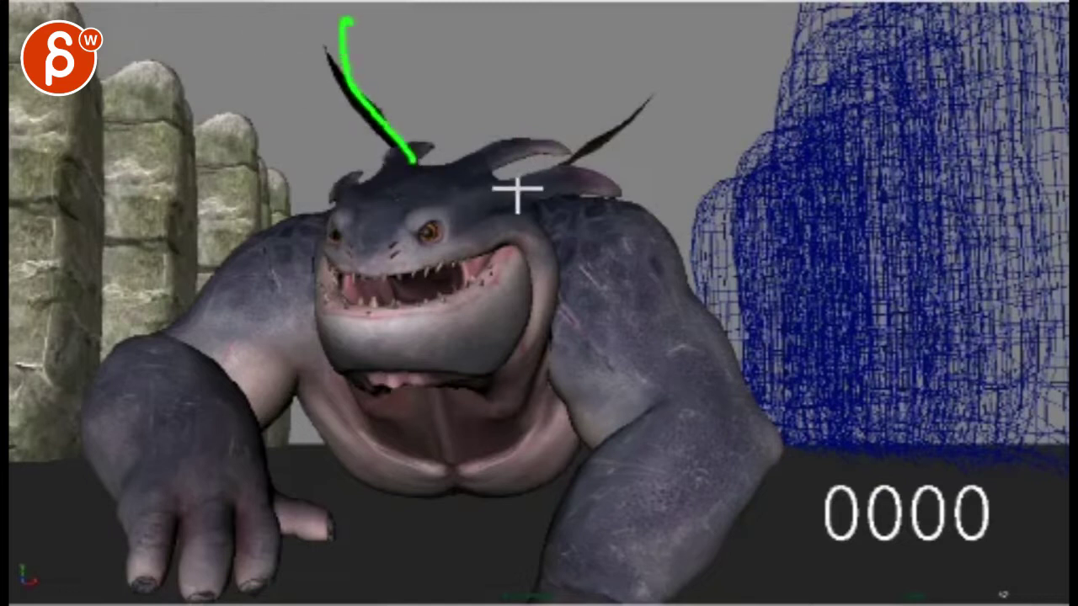
mouse_move(506, 190)
mouse_down()
mouse_move(529, 158)
mouse_move(580, 128)
mouse_up()
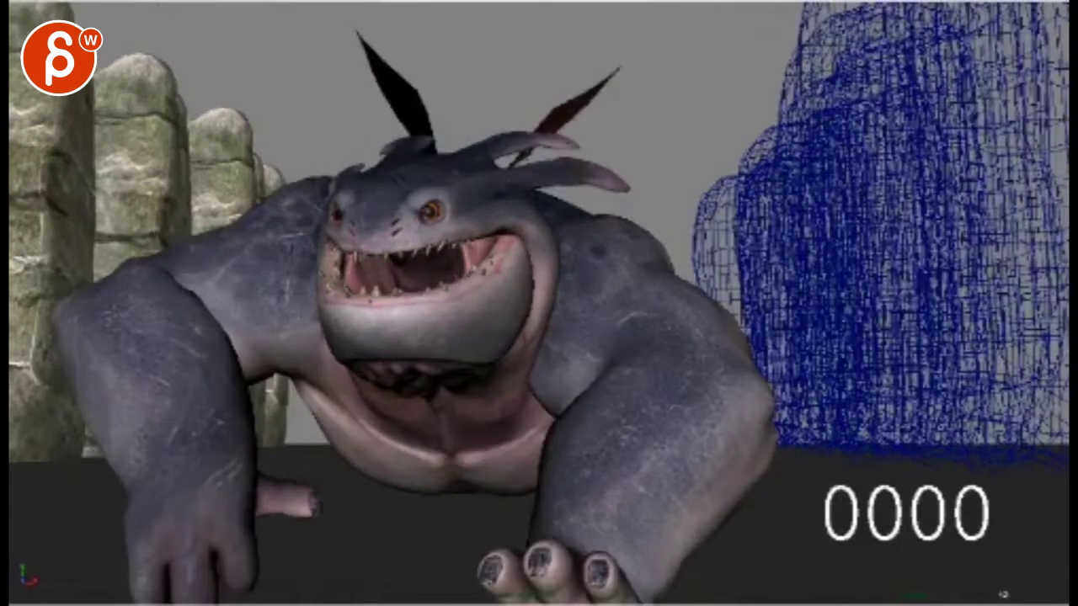
drag(368, 56, 406, 84)
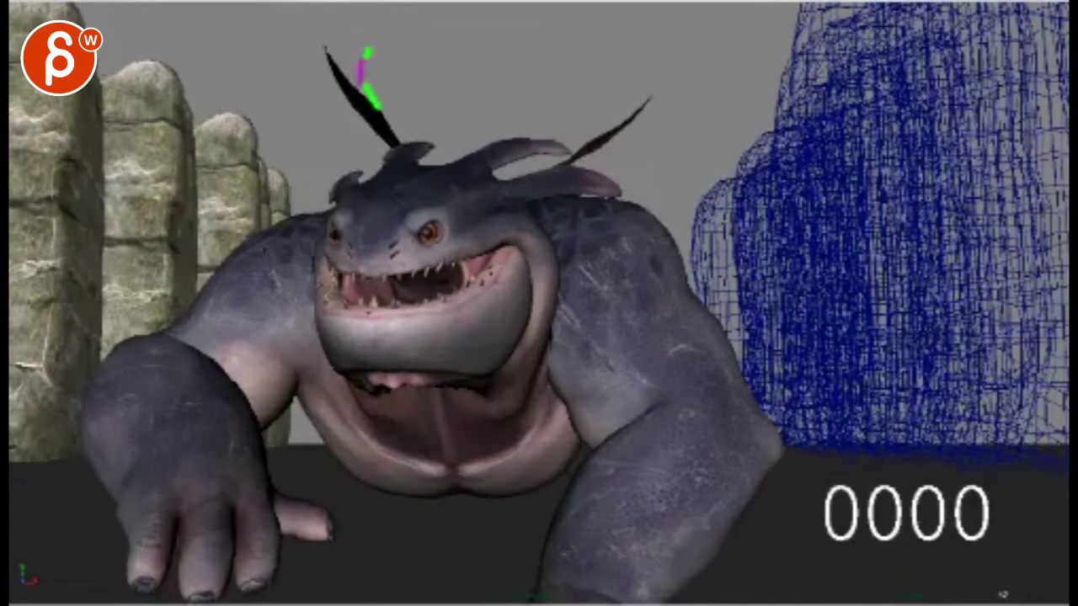
key(Escape)
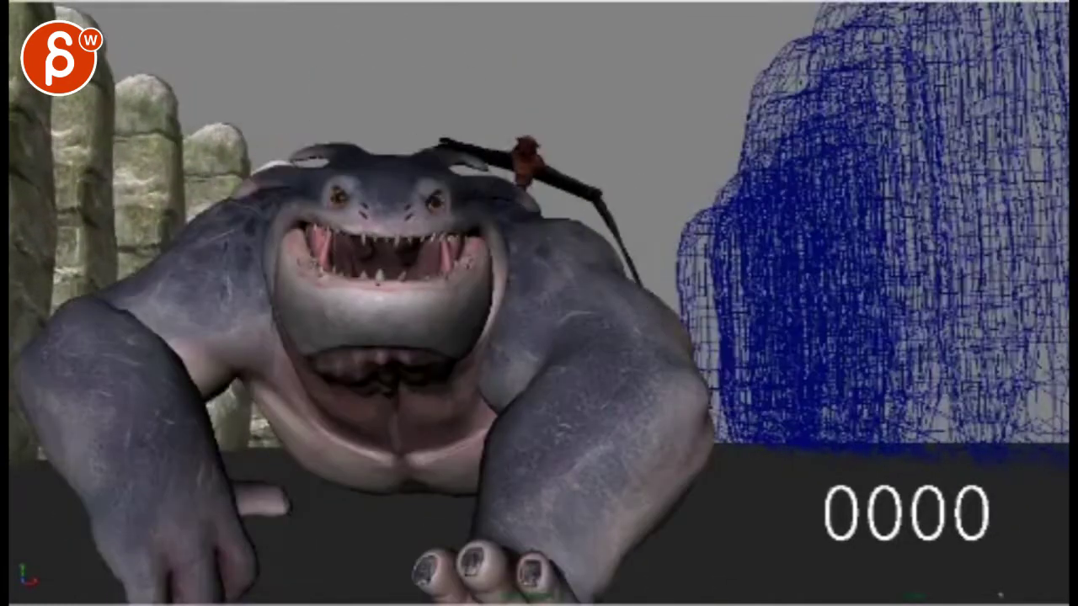
- Sketch wings bent at the elbow with drooping tips on both sides of the red dragon, and clear the annotations
click(543, 174)
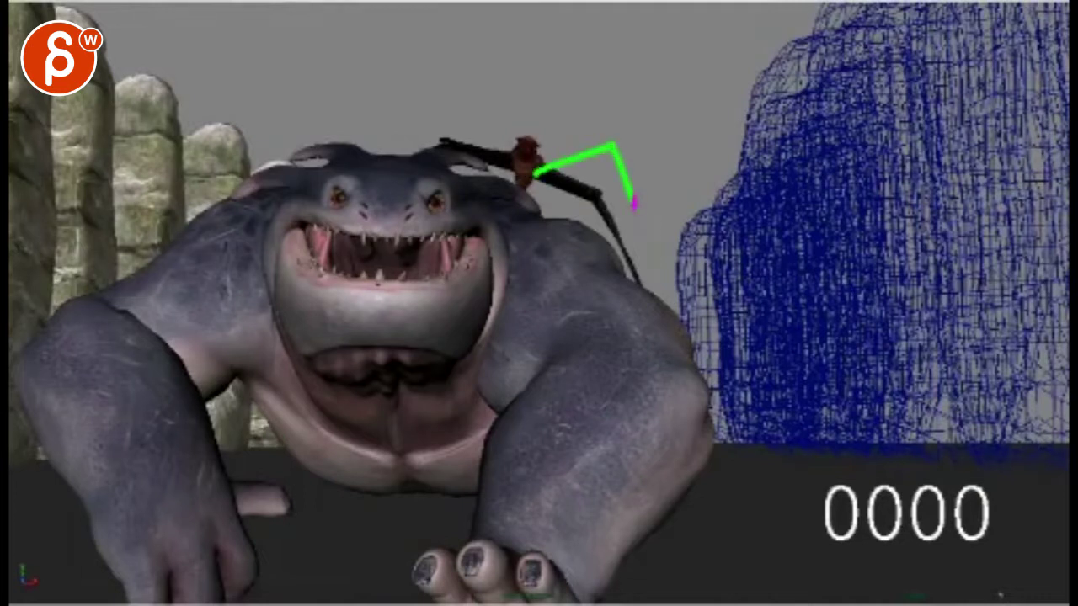
drag(519, 156, 478, 86)
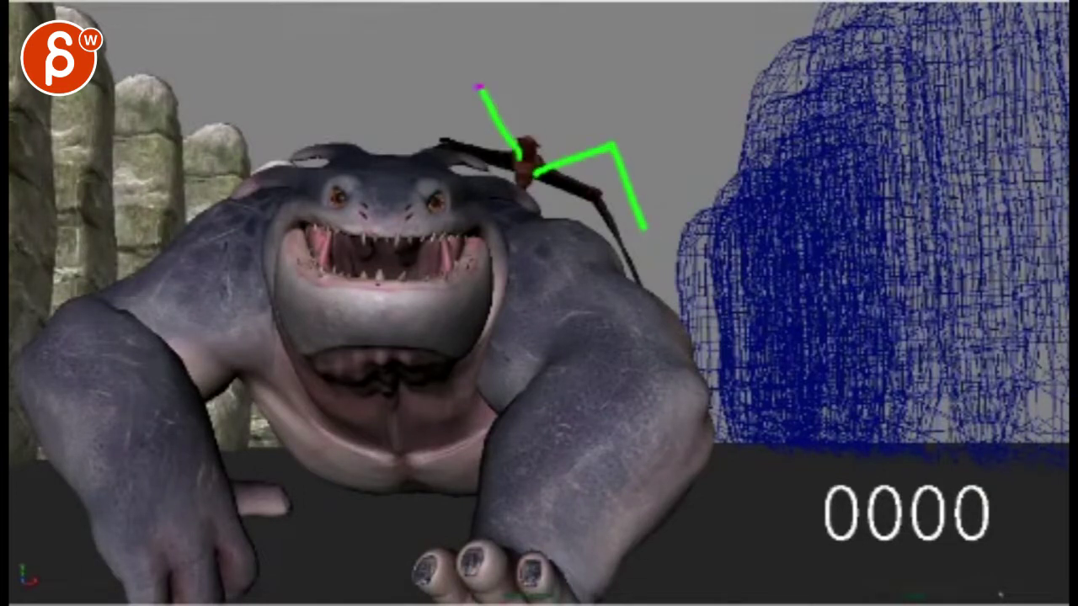
drag(428, 136, 416, 139)
click(450, 115)
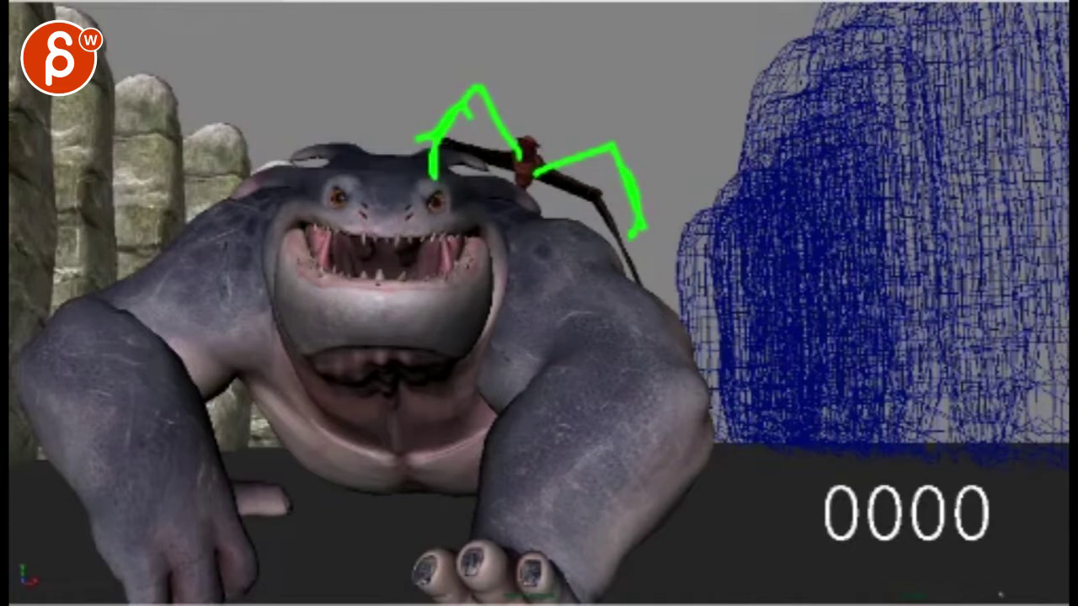
key(Escape)
mouse_move(411, 167)
mouse_down()
mouse_move(440, 80)
mouse_move(456, 78)
mouse_up()
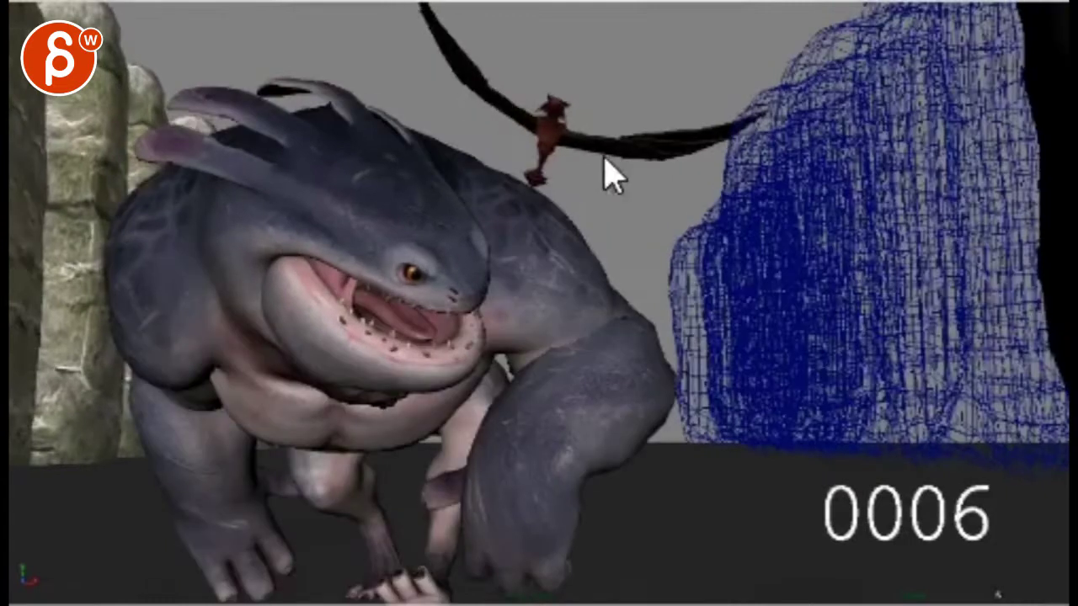
- At frame 0006, sketch two alternative curves for the dragon's wing nearest the wireframe rock, link them with a stroke, and clear them
drag(548, 125, 721, 132)
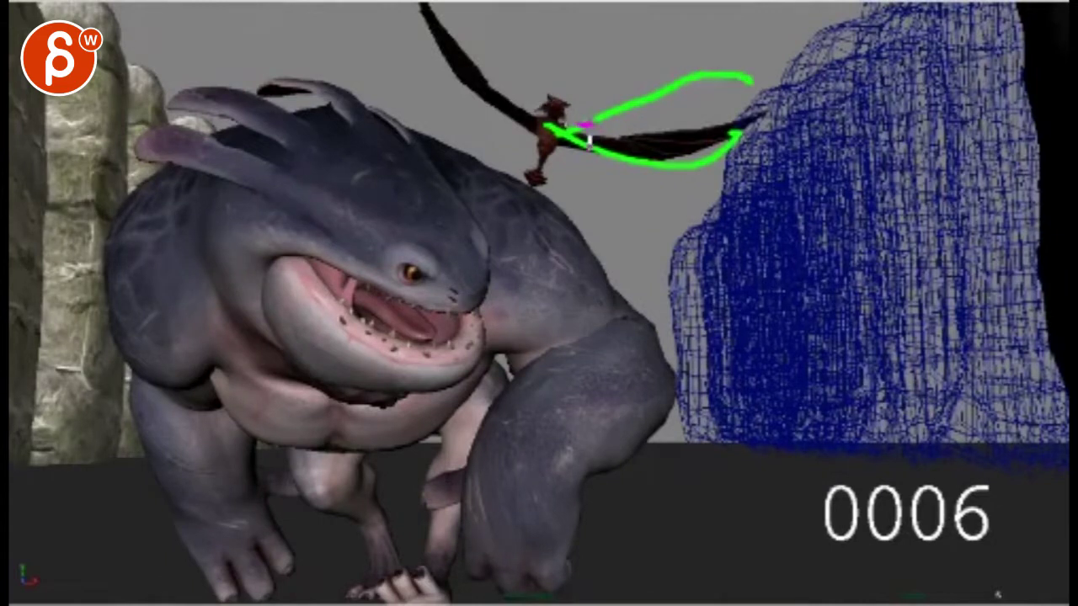
drag(707, 144, 646, 99)
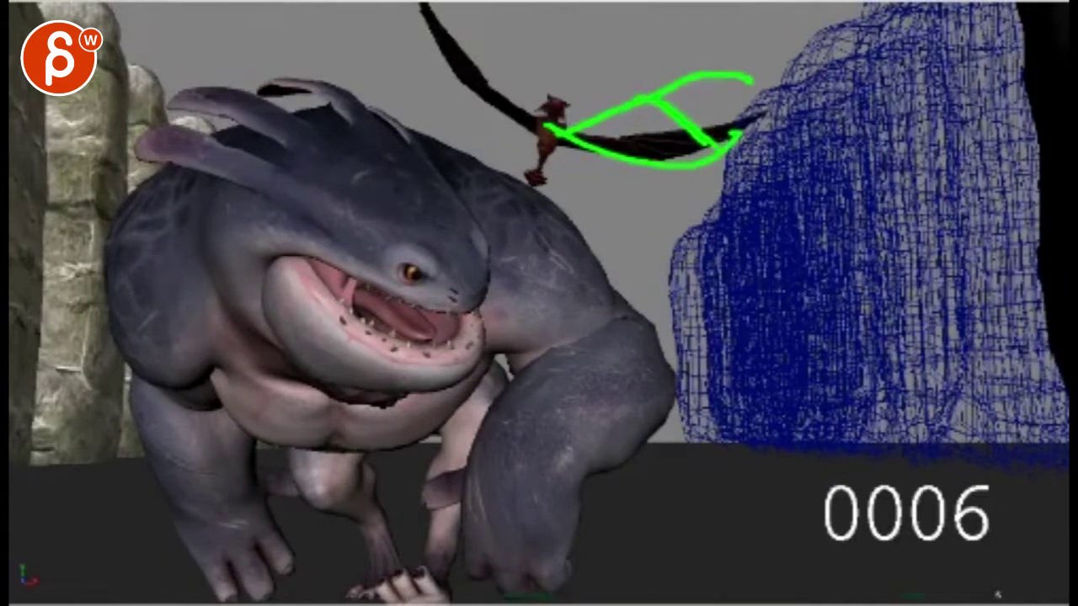
click(651, 22)
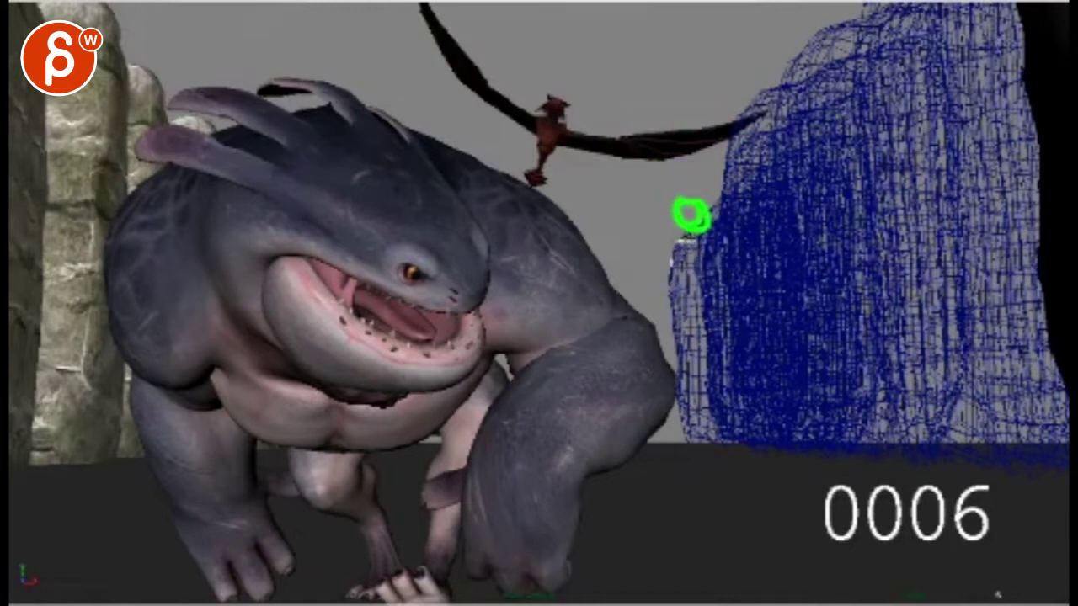
- Sketch a body circle beside the wireframe rock with raised and lowered wing lines, add a curved downward arrow, and write 20
click(611, 385)
click(567, 73)
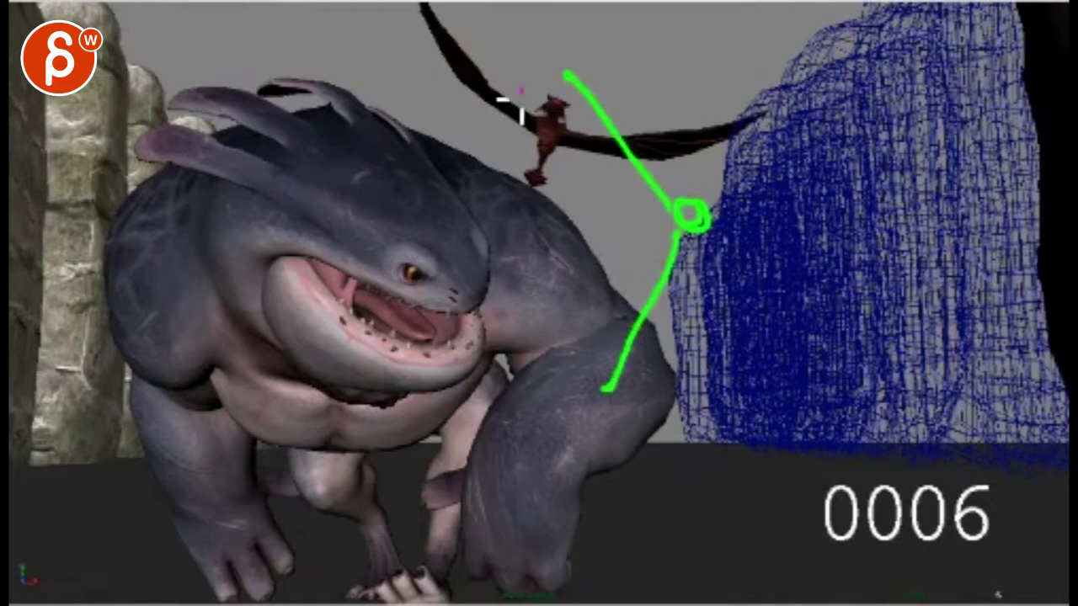
mouse_move(522, 91)
mouse_down()
mouse_move(536, 305)
mouse_move(515, 288)
mouse_move(541, 342)
mouse_move(534, 285)
mouse_up()
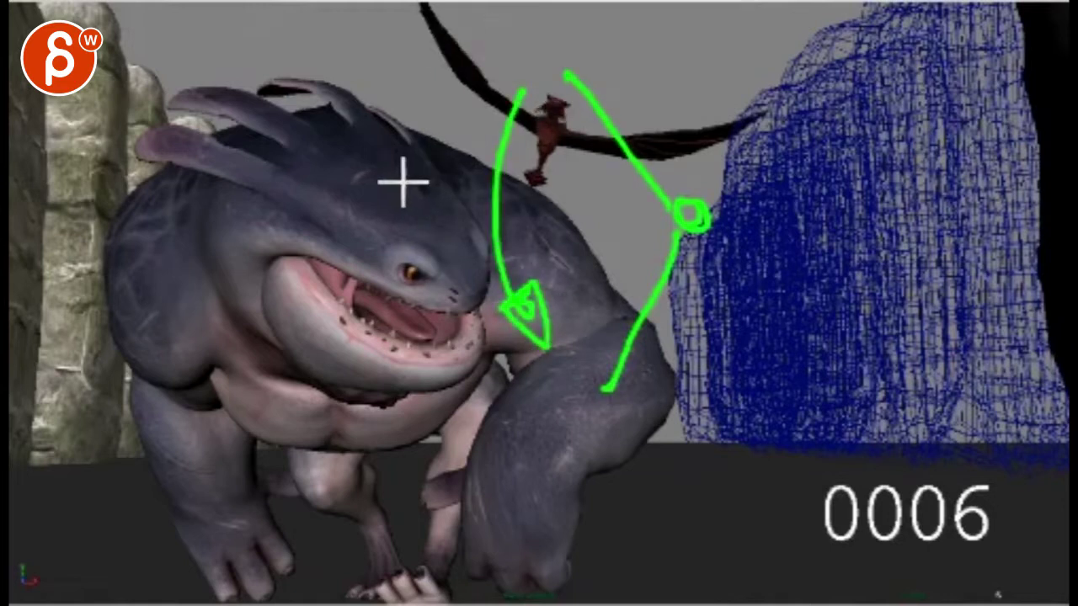
mouse_move(341, 190)
mouse_down()
mouse_move(361, 182)
mouse_move(413, 224)
mouse_up()
mouse_move(397, 180)
mouse_down()
mouse_move(428, 202)
mouse_move(396, 184)
mouse_up()
- Add the opposite wing's lines on the wireframe rock and draw curved wingtip bends on both lowered wings
mouse_move(714, 210)
mouse_down()
mouse_move(794, 69)
mouse_move(788, 380)
mouse_up()
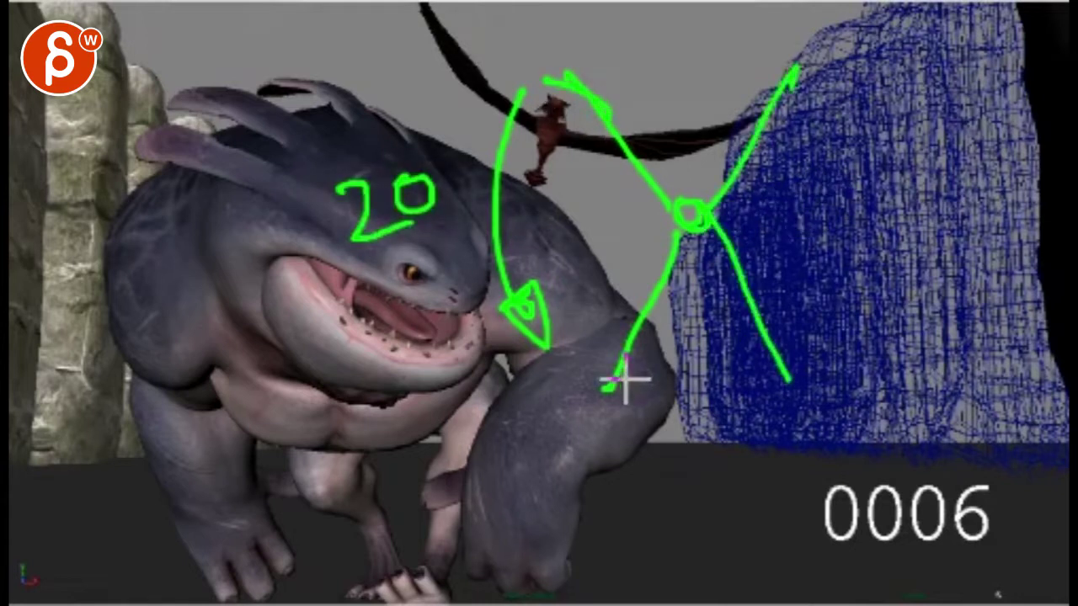
drag(642, 341, 530, 368)
drag(742, 310, 763, 437)
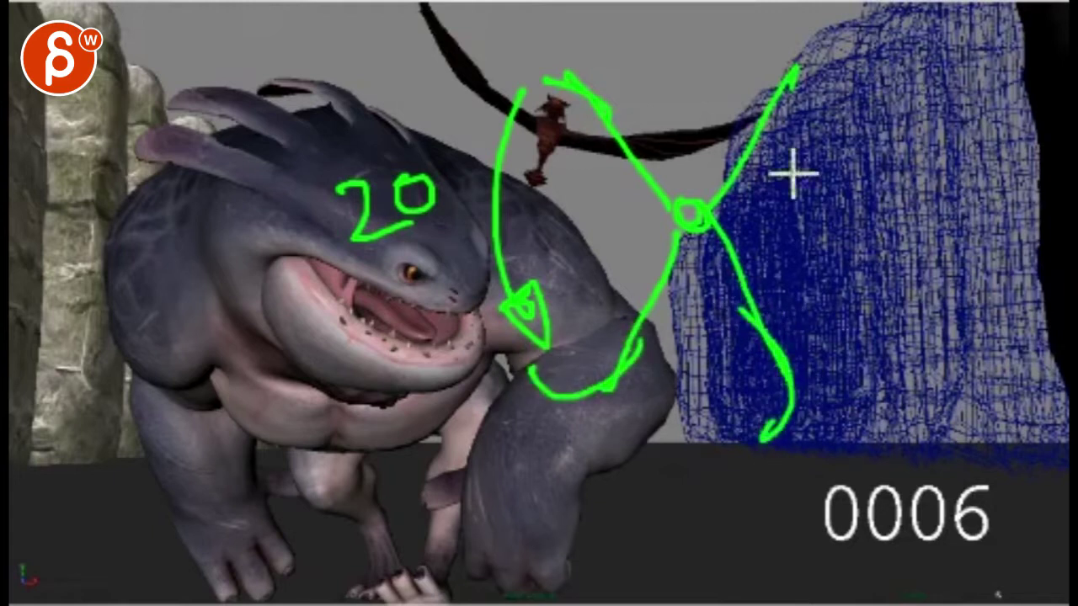
- Add drooping bends at the tips of both raised wing lines and write 14 on the wireframe rock
mouse_move(778, 88)
mouse_down()
mouse_move(817, 88)
mouse_move(837, 118)
mouse_up()
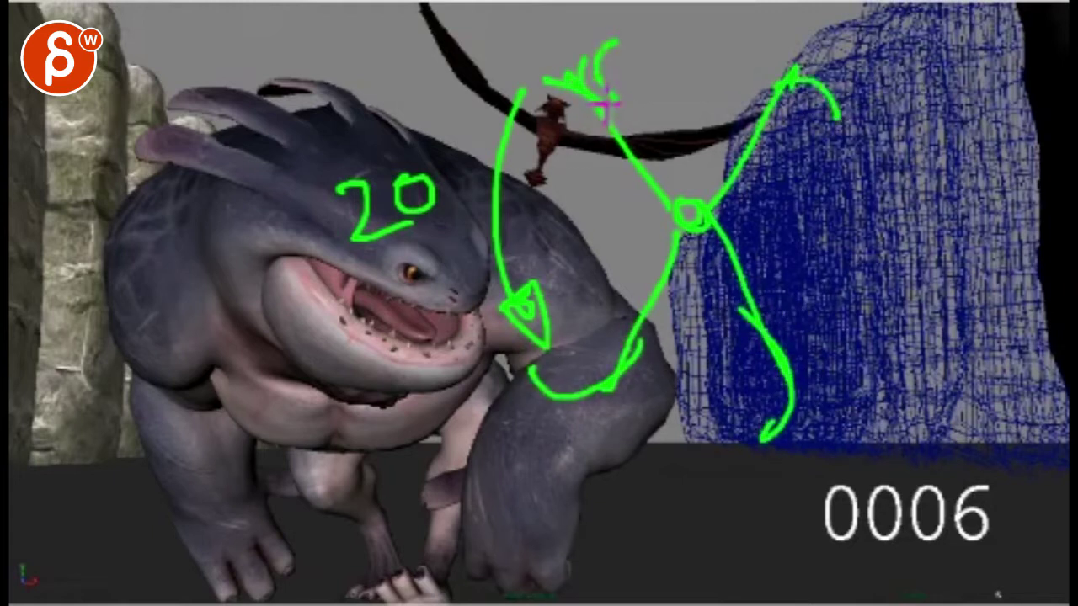
drag(794, 172, 810, 240)
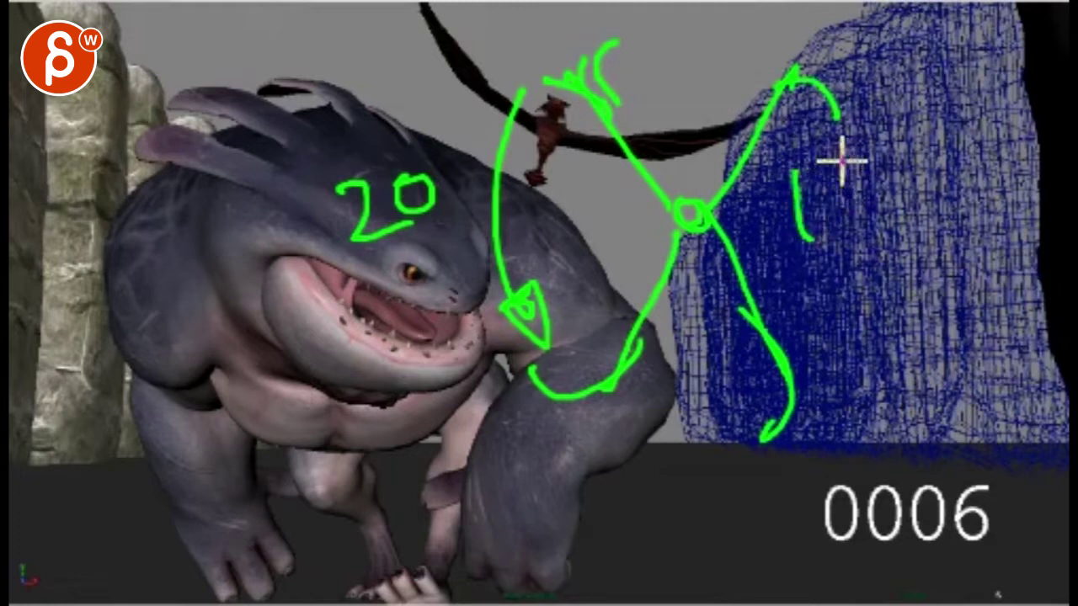
drag(842, 155, 876, 192)
drag(861, 156, 857, 242)
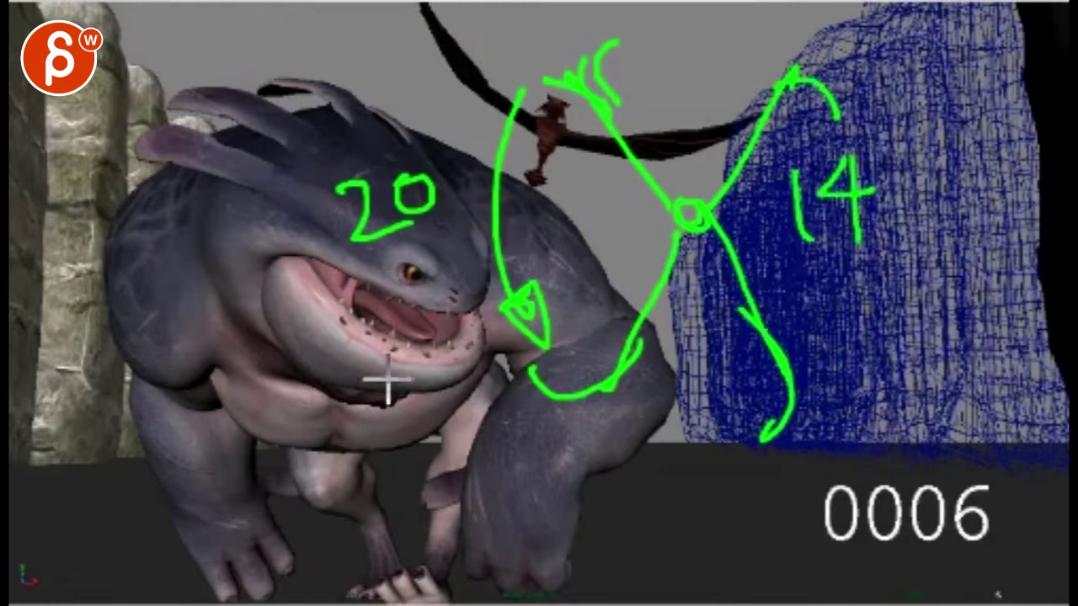
- Sketch a flattened elliptical path over the creature's mouth and a circled wing bend with an upward arrow on the rock, and clear all annotations
mouse_move(424, 305)
mouse_down()
mouse_move(204, 327)
mouse_move(392, 345)
mouse_move(337, 371)
mouse_up()
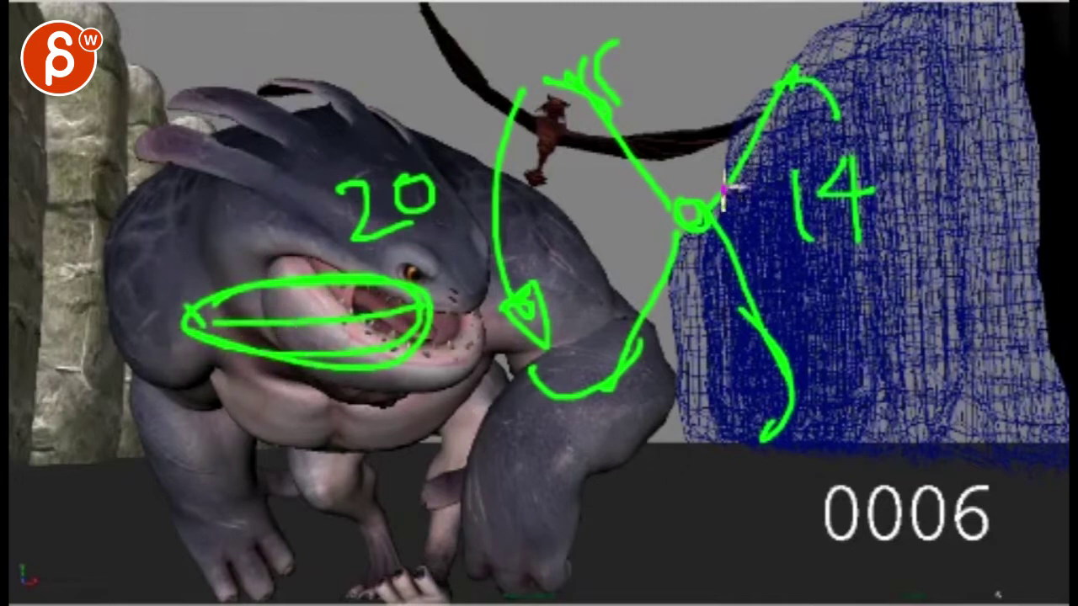
mouse_move(846, 341)
mouse_down()
mouse_move(885, 269)
mouse_move(932, 326)
mouse_move(928, 351)
mouse_move(911, 322)
mouse_up()
mouse_move(899, 423)
mouse_down()
mouse_move(902, 355)
mouse_move(852, 254)
mouse_up()
drag(977, 308, 965, 150)
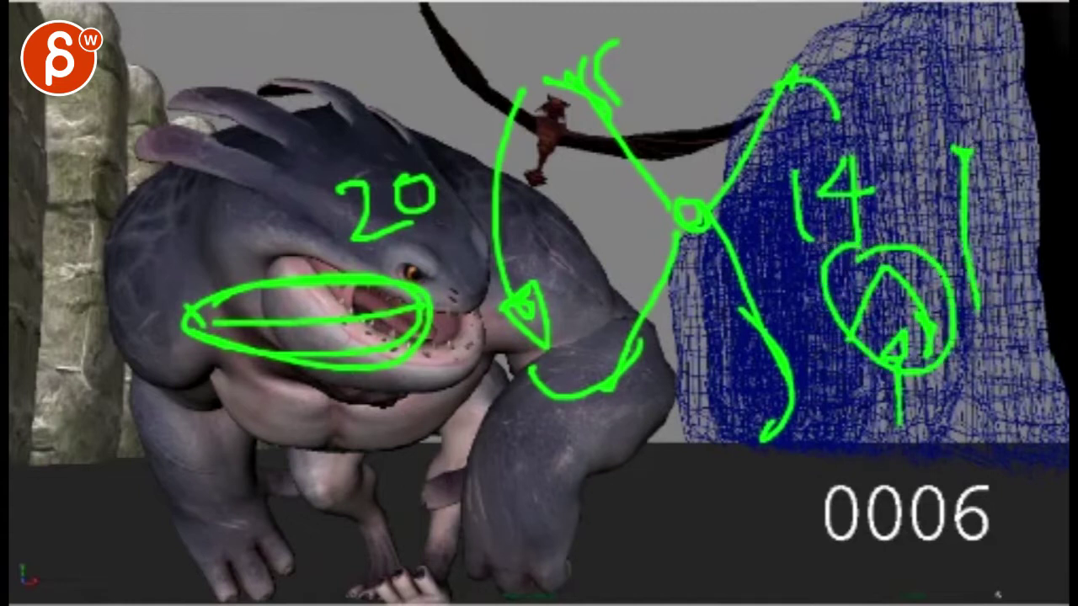
key(Escape)
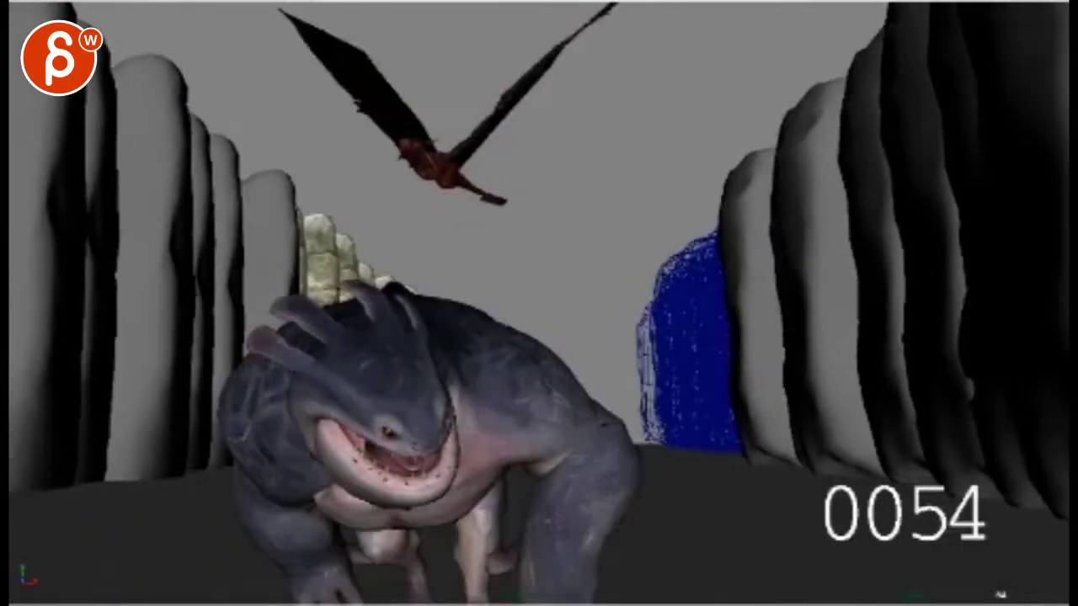
- At frame 0054, sketch raised wing lines on both sides of the dragon's body, and resume playback
drag(454, 157, 526, 53)
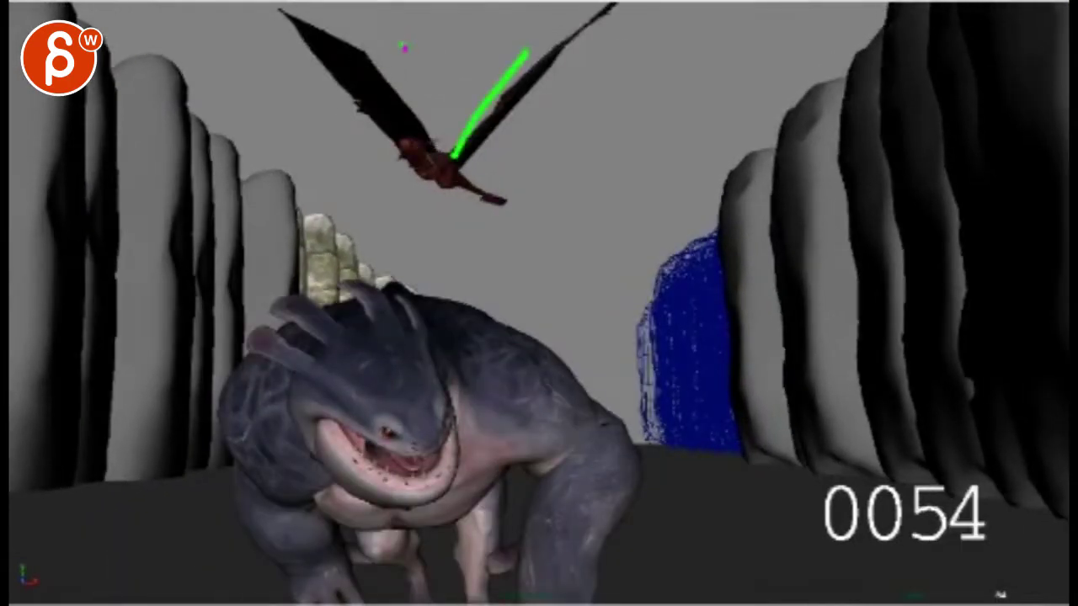
drag(405, 46, 426, 163)
key(space)
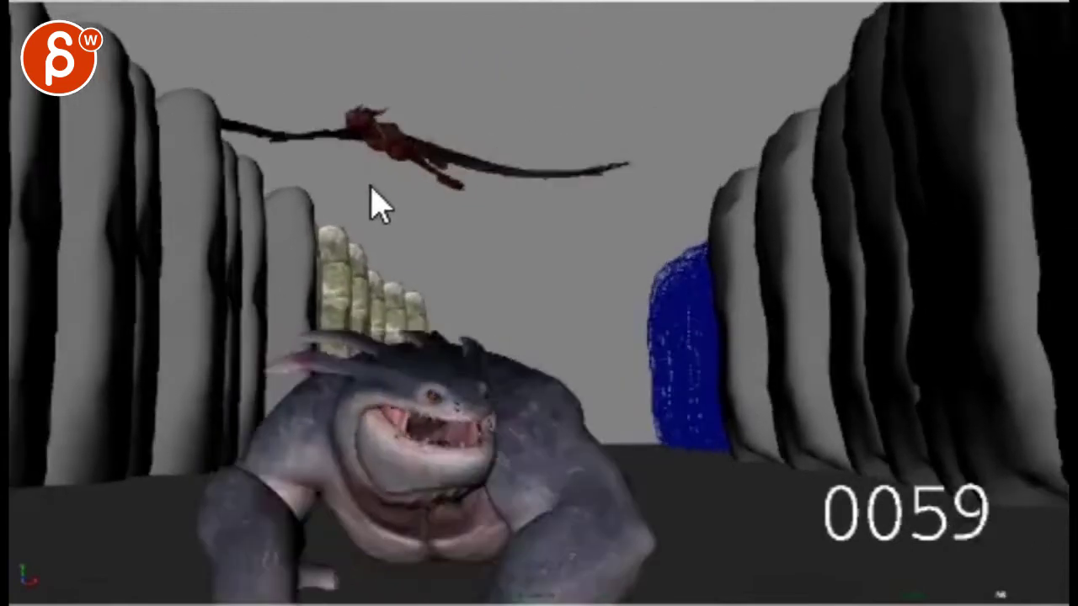
- At frame 0062, sketch steeply lowered wing lines from both of the dragon's shoulders, and clear them
key(Left)
key(Left)
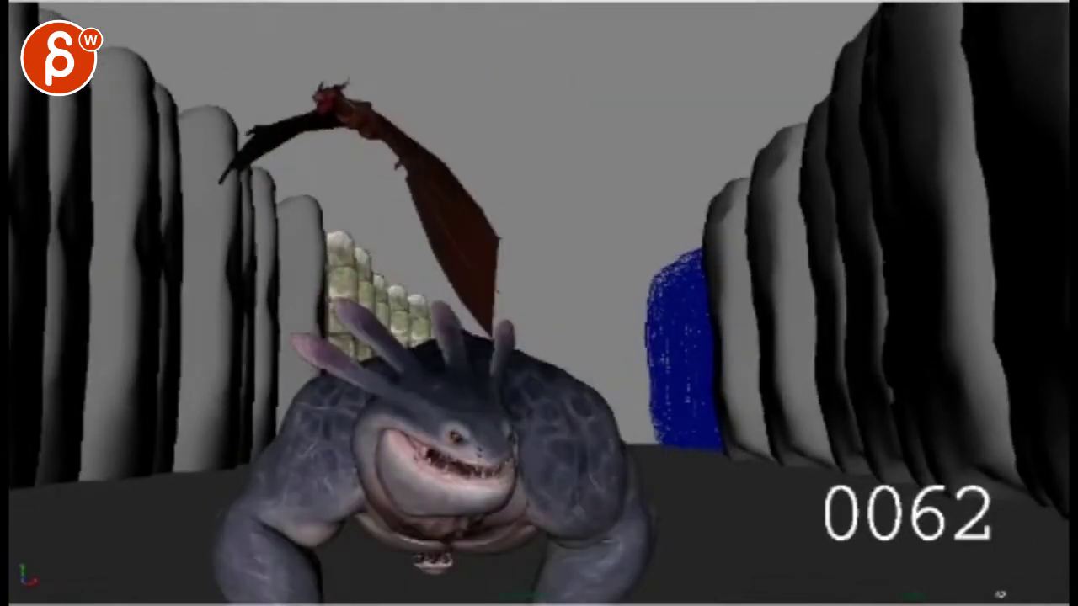
drag(371, 107, 384, 299)
drag(336, 111, 249, 266)
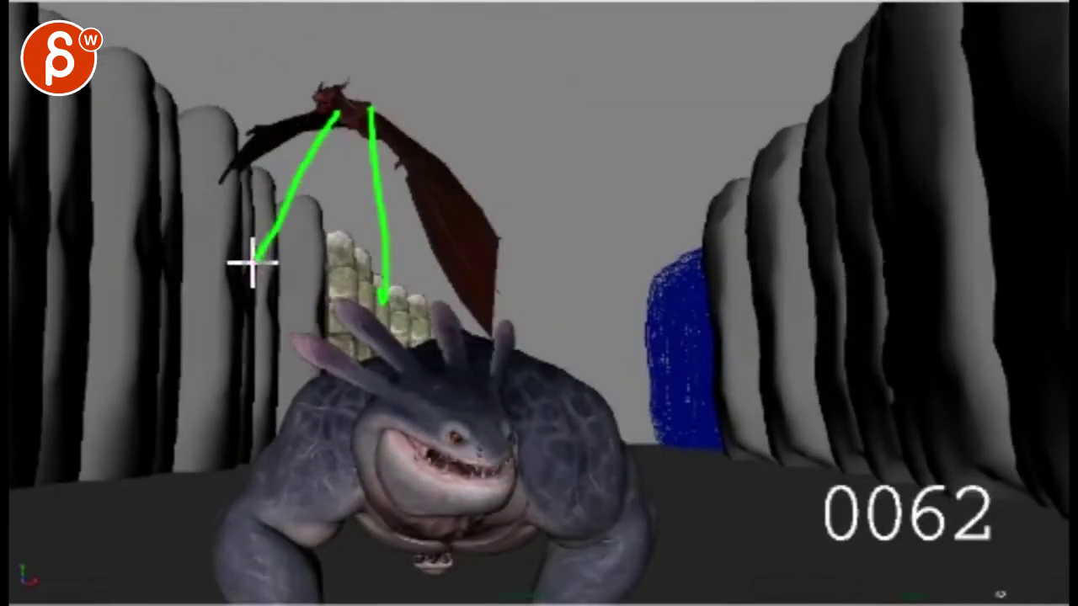
key(Escape)
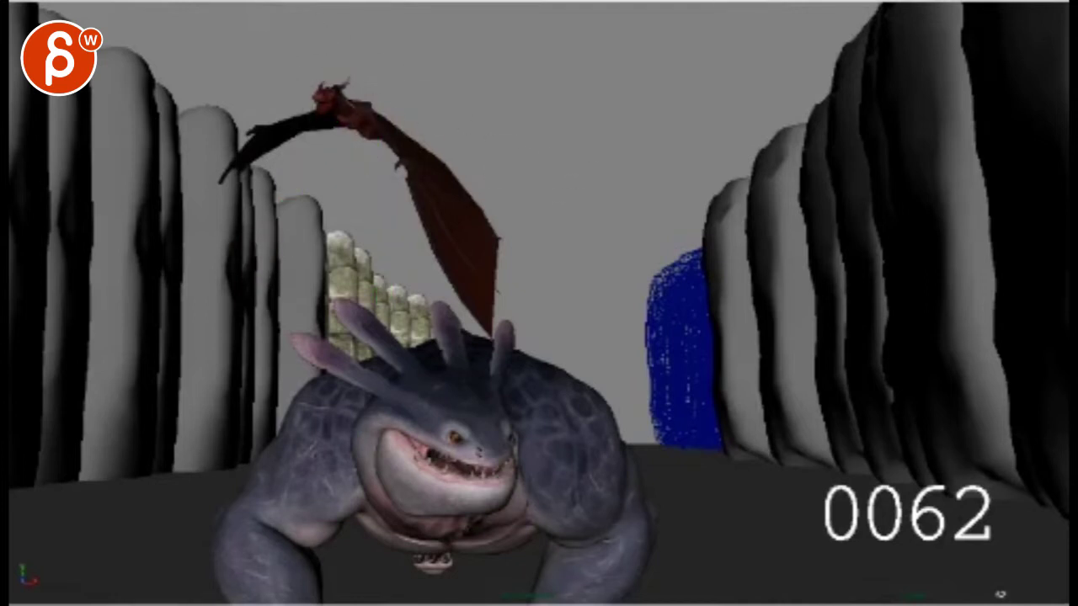
- Trace the dragon's shoulder line at frame 0062, sketch a wavy curve with a hooked end beside the dragon, and clear the annotations
drag(391, 143, 342, 110)
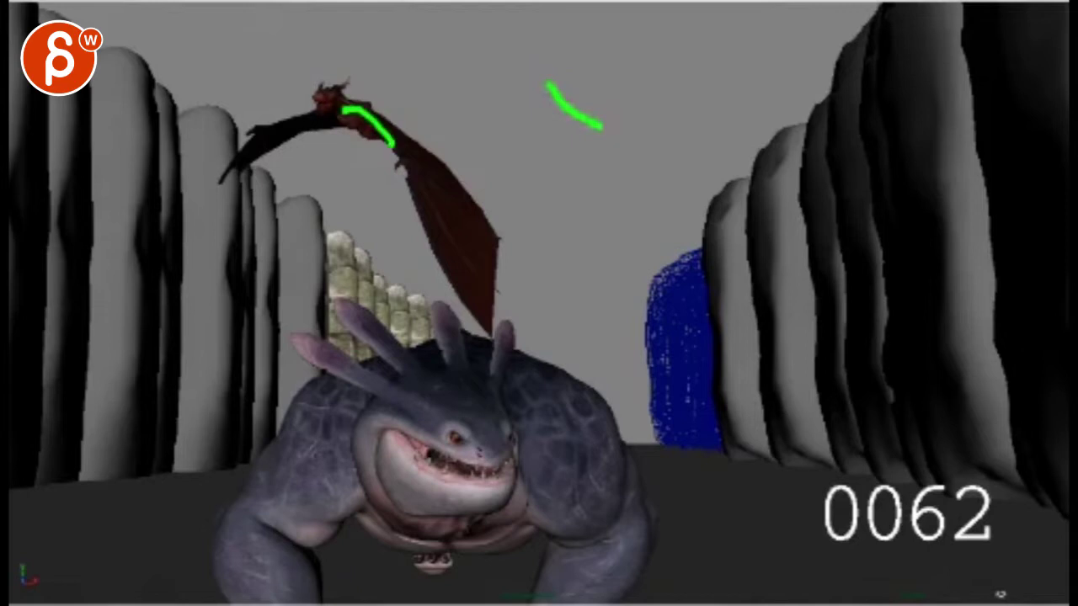
drag(492, 133, 389, 45)
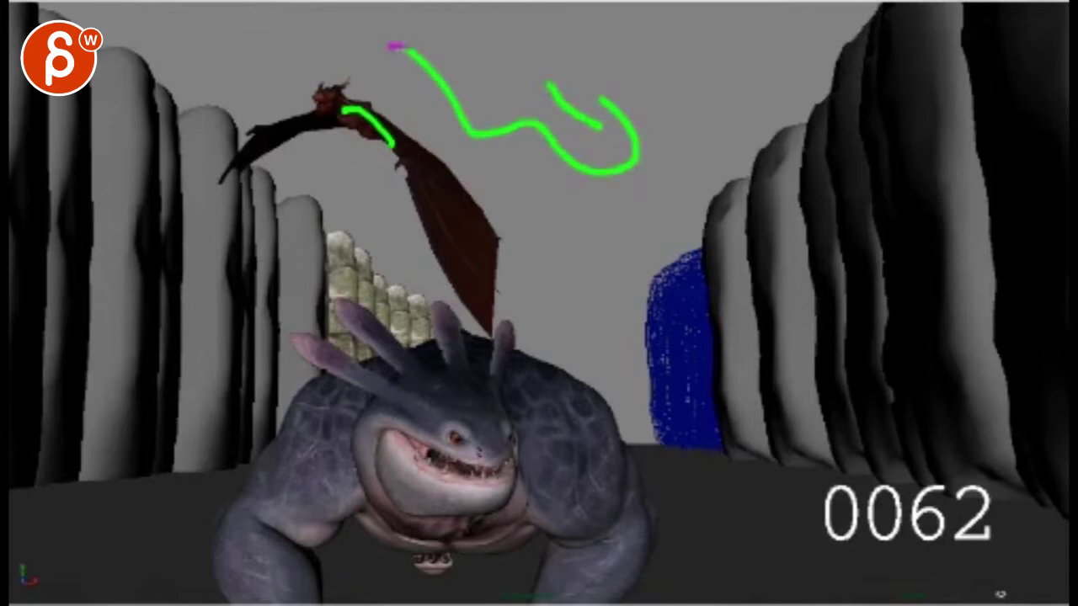
key(Escape)
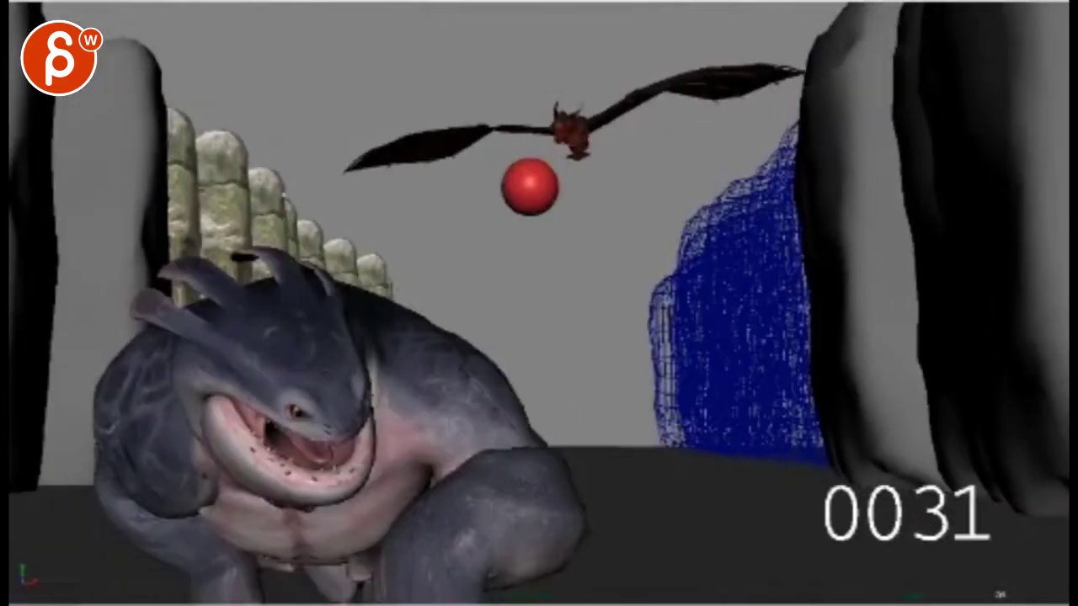
- At frame 0031, sketch an arched and a stretched-out body shape below the dragon, and mark a horizontal span beside the red ball
mouse_move(354, 177)
mouse_down()
mouse_move(294, 207)
mouse_move(341, 190)
mouse_move(485, 214)
mouse_move(422, 150)
mouse_up()
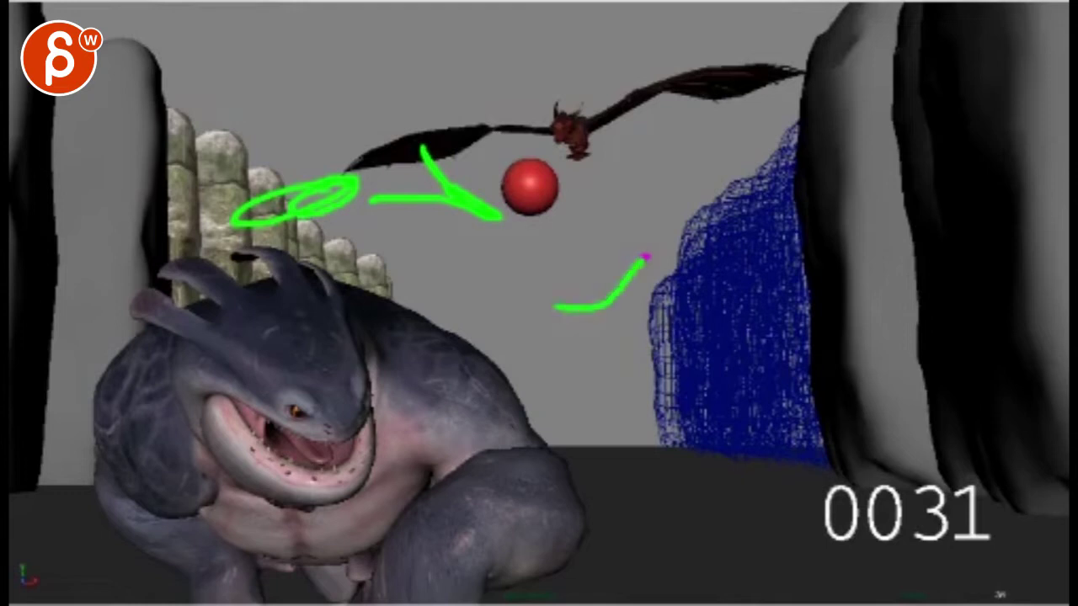
mouse_move(662, 226)
mouse_down()
mouse_move(729, 245)
mouse_move(722, 221)
mouse_move(749, 255)
mouse_move(741, 287)
mouse_move(711, 238)
mouse_move(578, 307)
mouse_move(566, 297)
mouse_move(626, 268)
mouse_up()
mouse_move(559, 361)
mouse_down()
mouse_move(572, 385)
mouse_move(765, 414)
mouse_move(714, 412)
mouse_move(818, 413)
mouse_move(839, 436)
mouse_move(907, 387)
mouse_move(847, 446)
mouse_move(819, 448)
mouse_move(814, 413)
mouse_move(780, 426)
mouse_move(810, 421)
mouse_up()
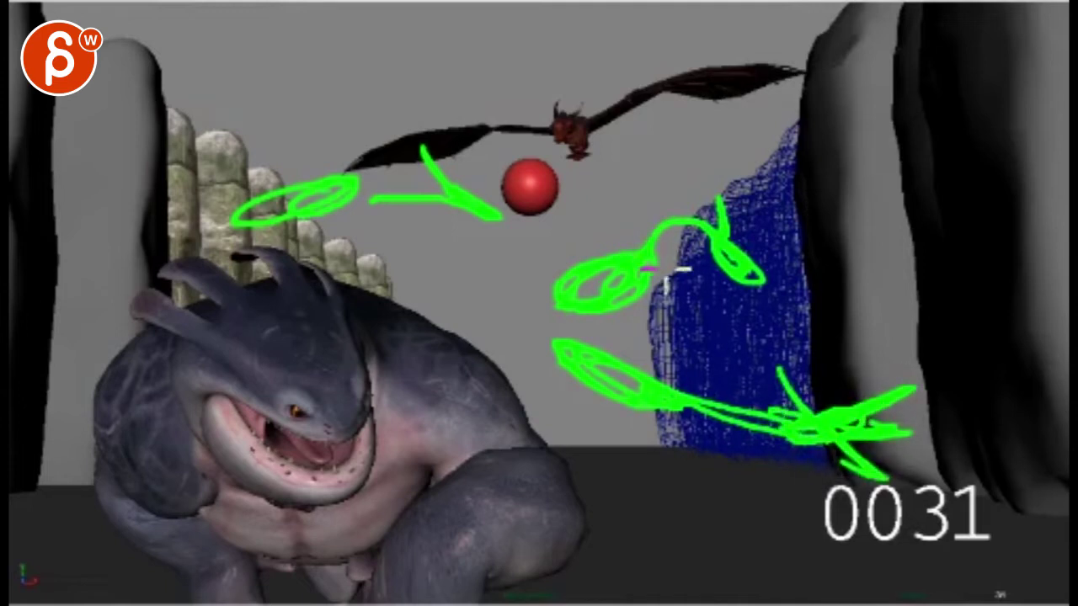
drag(594, 169, 596, 211)
drag(595, 190, 724, 187)
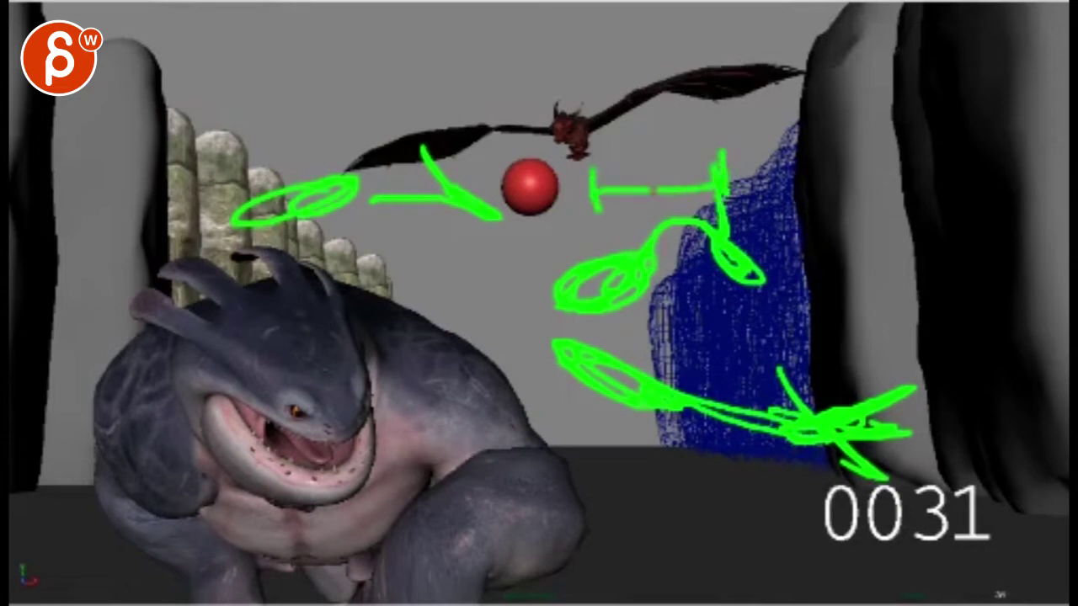
- Reinforce the arched shape's outline and add long sweeping curves along the stretched-out shape
mouse_move(634, 297)
mouse_down()
mouse_move(558, 296)
mouse_move(667, 231)
mouse_up()
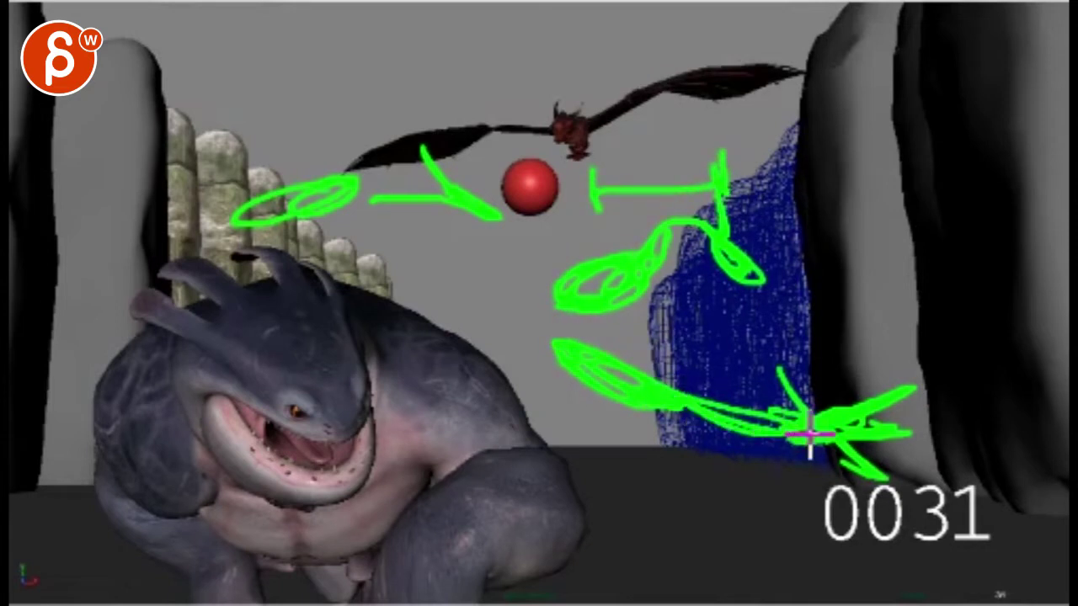
drag(595, 309, 848, 385)
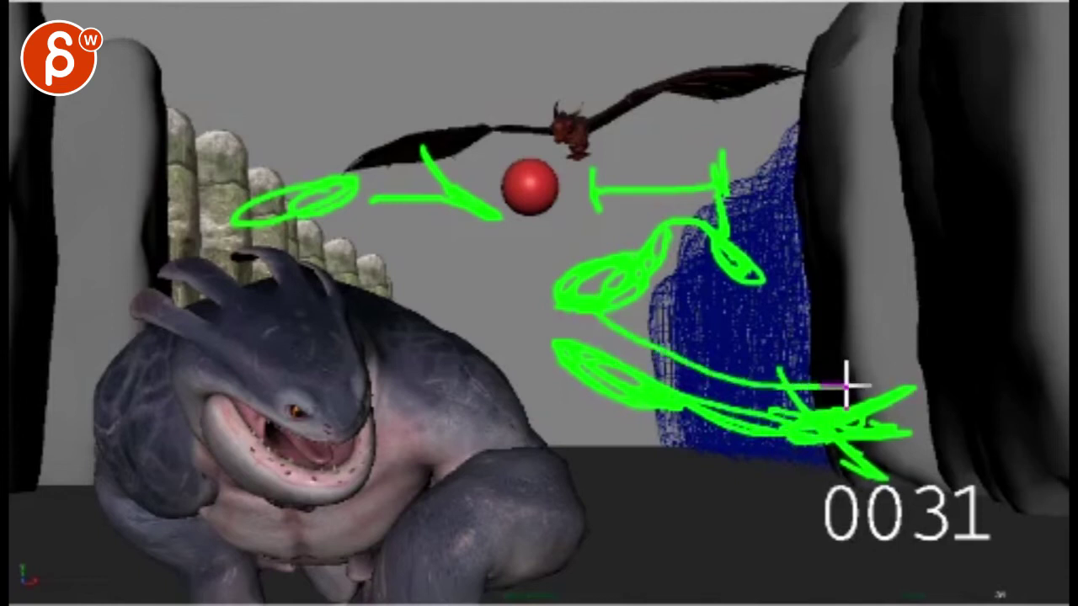
drag(632, 330, 875, 408)
drag(582, 267, 758, 295)
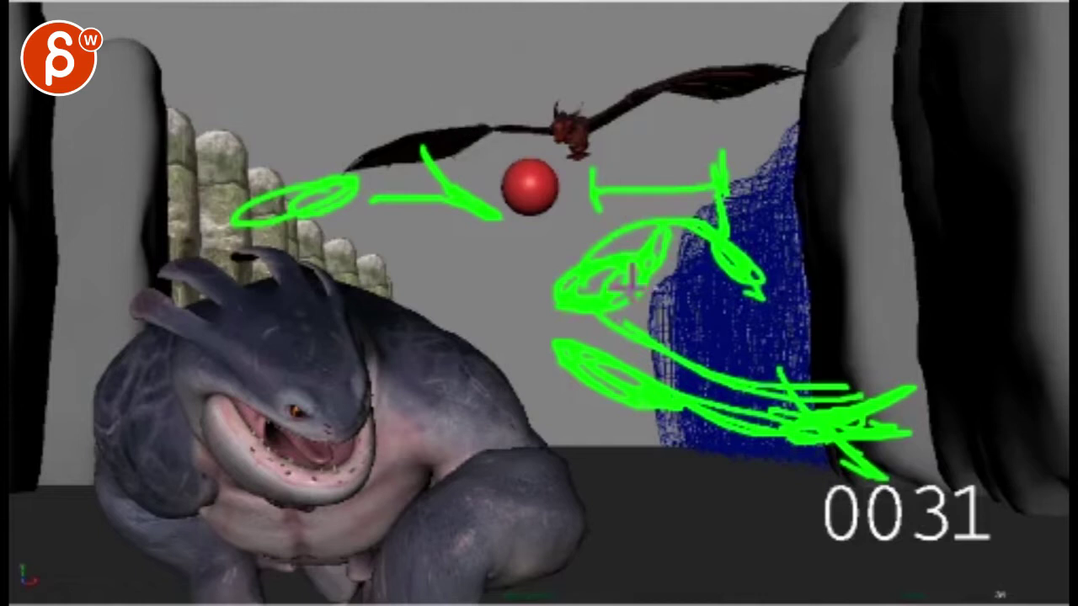
- Trace the arched and stretched shapes' main curves in red and add a zigzag-filled fan at the stretched shape's end
drag(760, 299, 564, 286)
mouse_move(590, 344)
mouse_down()
mouse_move(685, 414)
mouse_move(905, 433)
mouse_move(1066, 373)
mouse_up()
drag(916, 434, 1059, 484)
drag(894, 446, 1028, 539)
mouse_move(895, 464)
mouse_down()
mouse_move(955, 396)
mouse_move(1039, 507)
mouse_up()
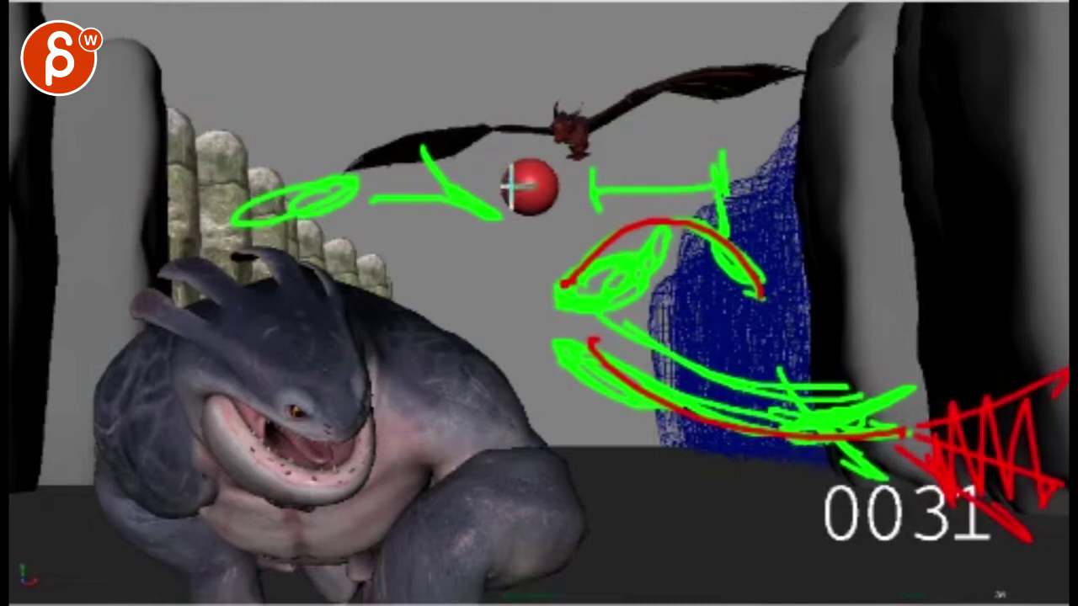
- Draw red straight arrows in opposite directions between the arched and stretched shapes, and a curved arrow looping back above them
drag(870, 300, 835, 248)
drag(798, 314, 904, 366)
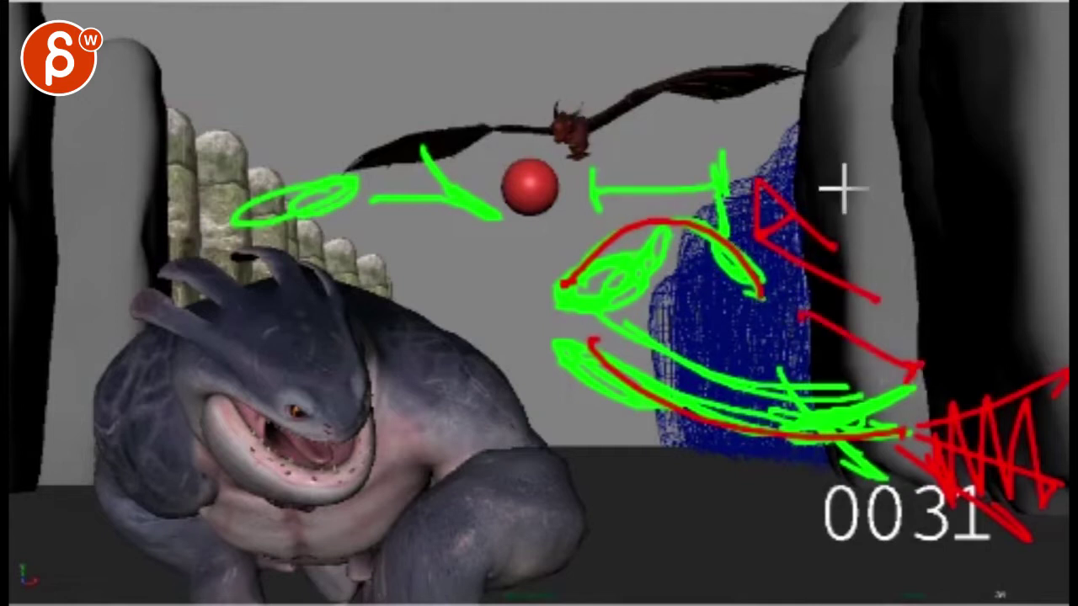
mouse_move(861, 238)
mouse_down()
mouse_move(807, 117)
mouse_move(814, 92)
mouse_move(815, 135)
mouse_up()
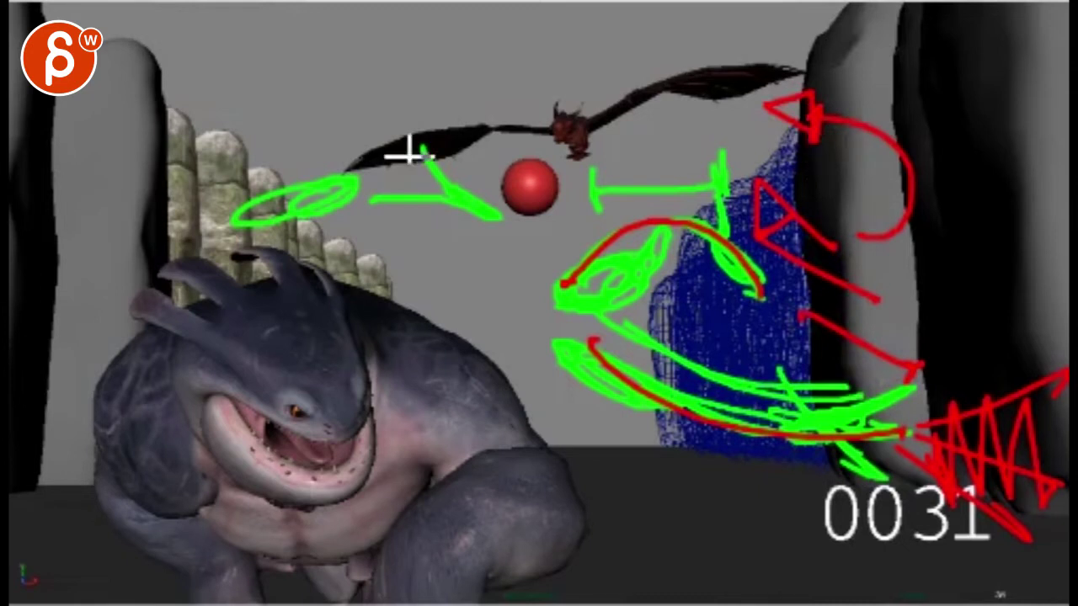
- Sketch an upright horned head and a tilted one above the dragon's wing, with a curved arrow showing the head's rotation
drag(244, 82, 261, 142)
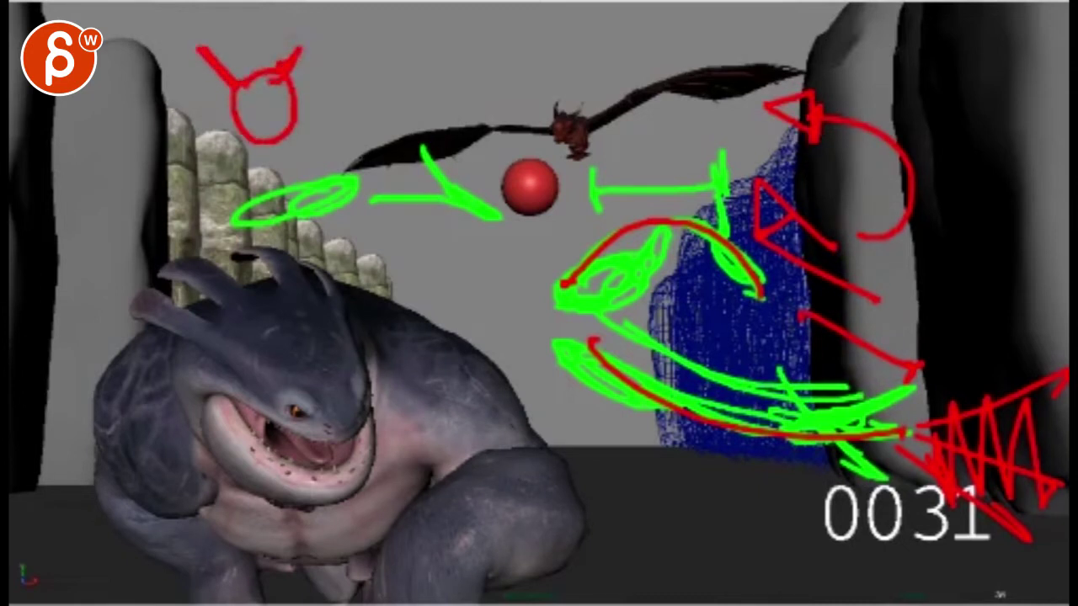
mouse_move(421, 142)
mouse_down()
mouse_move(394, 85)
mouse_move(440, 137)
mouse_move(467, 132)
mouse_up()
drag(379, 64, 480, 80)
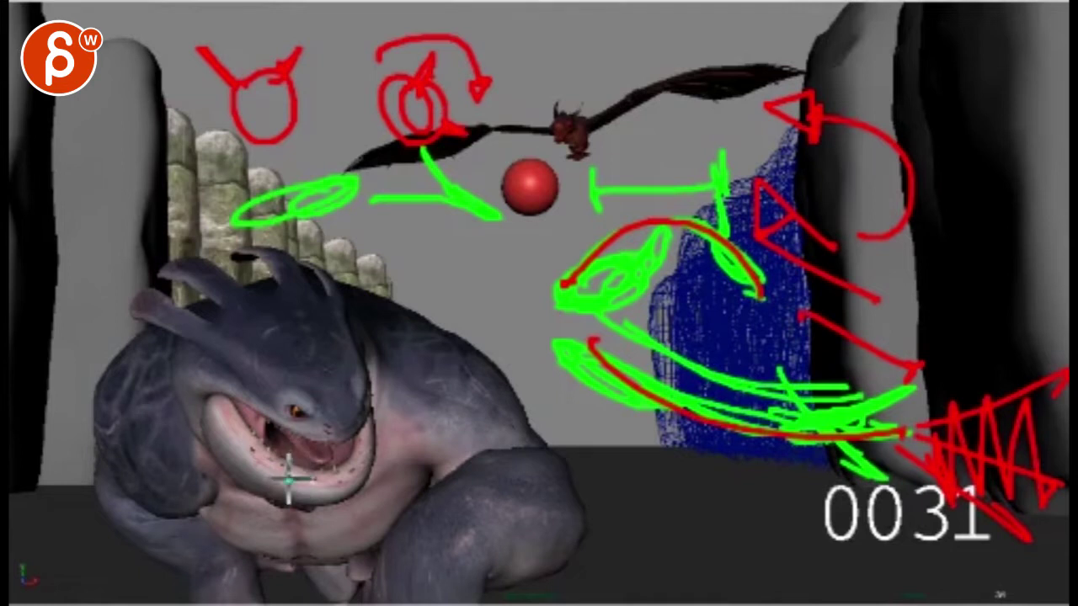
- Sketch a red teardrop loop over the creature's face and curved and looping strokes over its arm, and clear the annotations
mouse_move(289, 480)
mouse_down()
mouse_move(250, 414)
mouse_move(288, 501)
mouse_up()
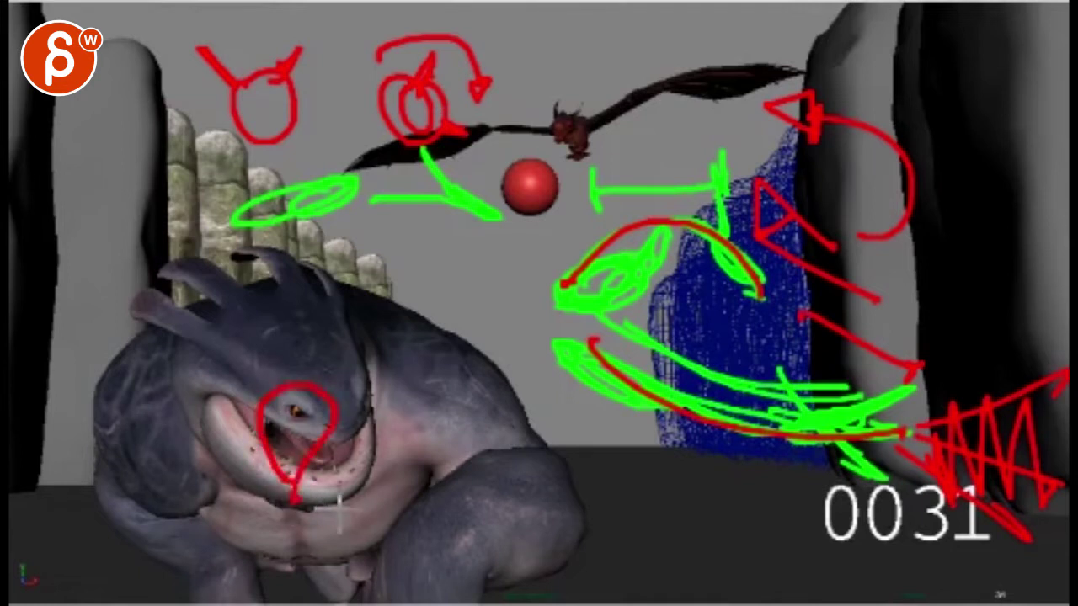
drag(455, 496, 371, 417)
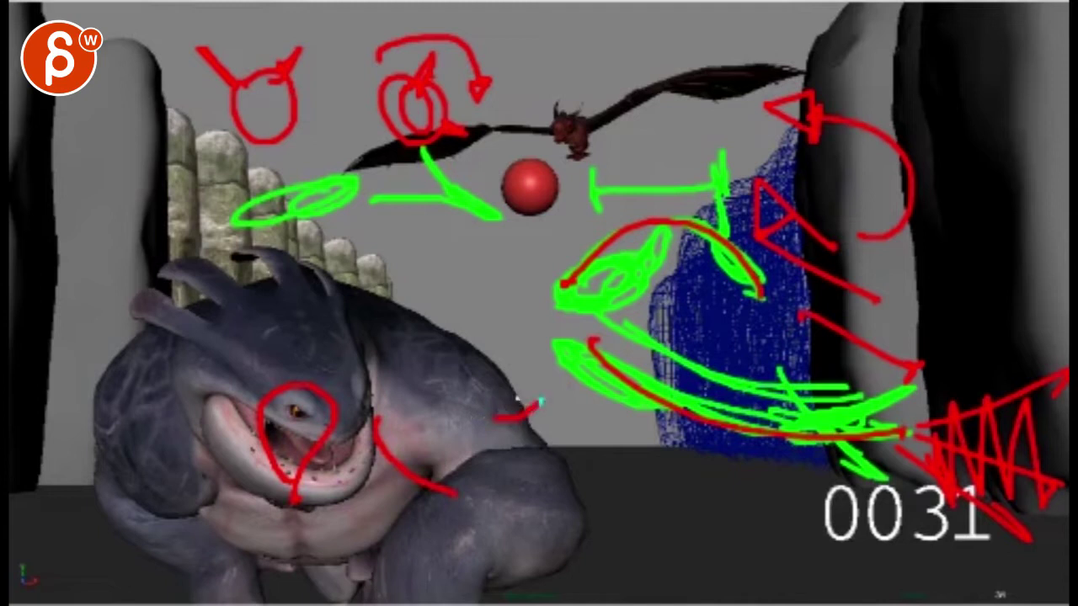
drag(517, 308, 535, 525)
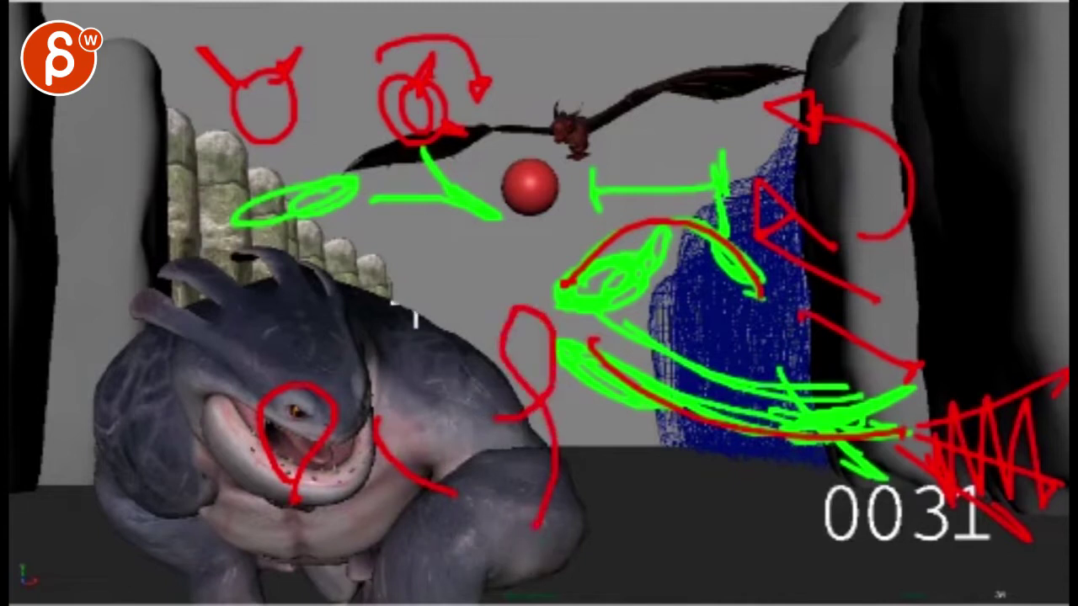
key(Escape)
- At frame 0058, sketch a horned head with a curved body line over the dragon and a downward arrow beneath it, and clear them
key(space)
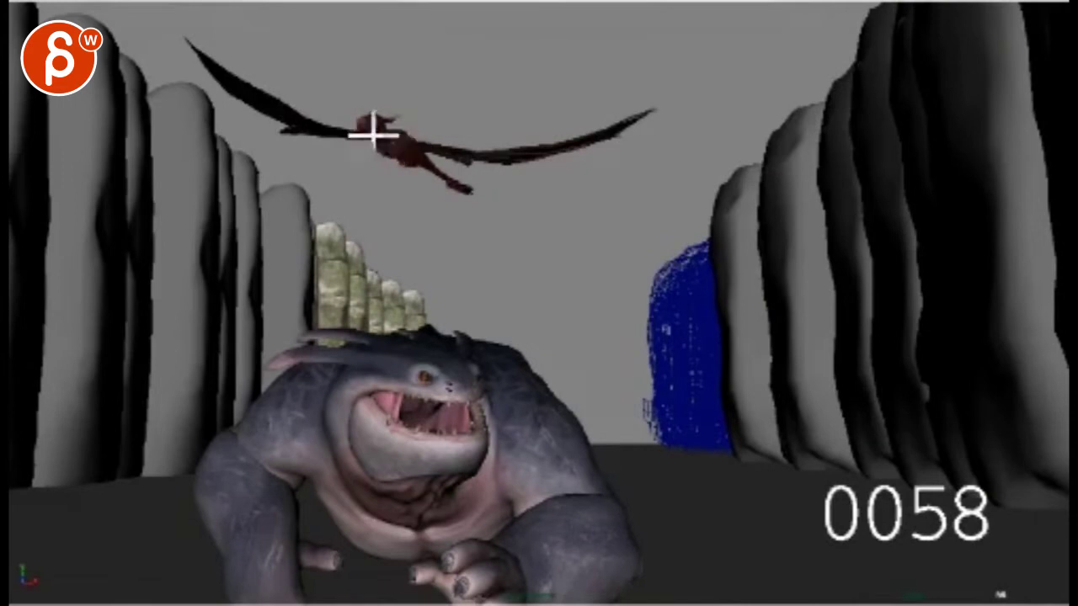
mouse_move(579, 122)
mouse_down()
mouse_move(328, 126)
mouse_move(352, 106)
mouse_move(385, 132)
mouse_move(354, 150)
mouse_up()
drag(356, 164, 358, 265)
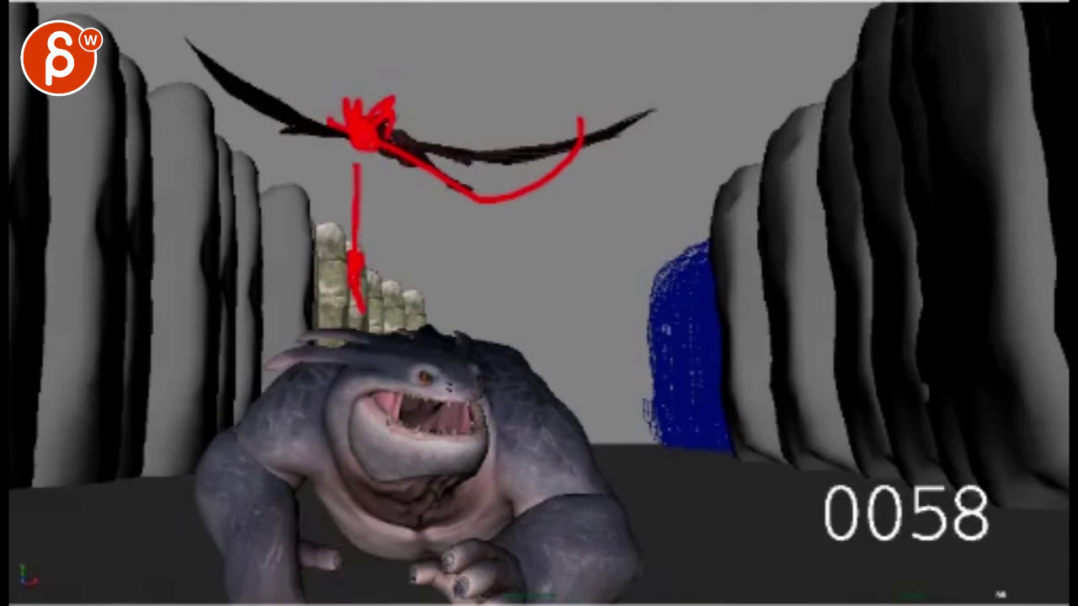
key(Escape)
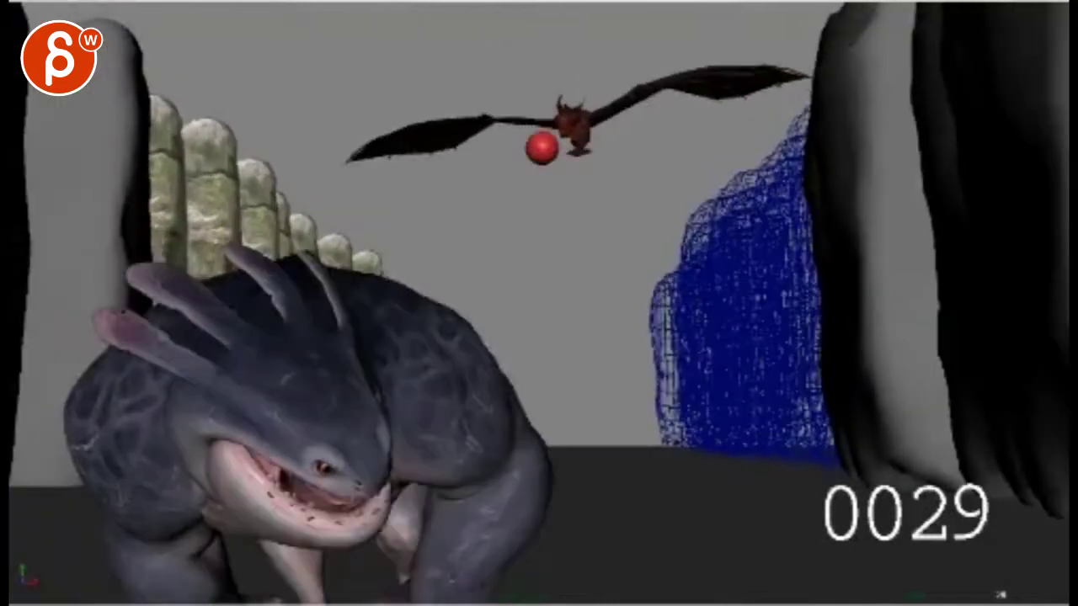
- At frame 0032, draw a tilted line with horn strokes over the dragon's head, add further strokes around it, and clear the annotations
mouse_move(344, 597)
mouse_down()
mouse_move(411, 597)
mouse_move(363, 597)
mouse_up()
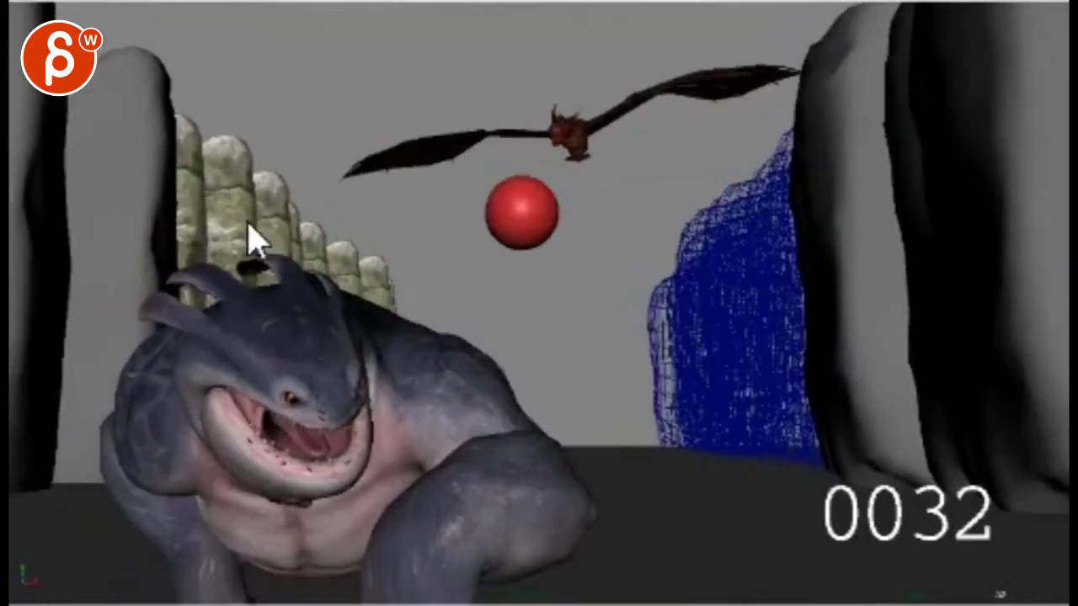
click(567, 131)
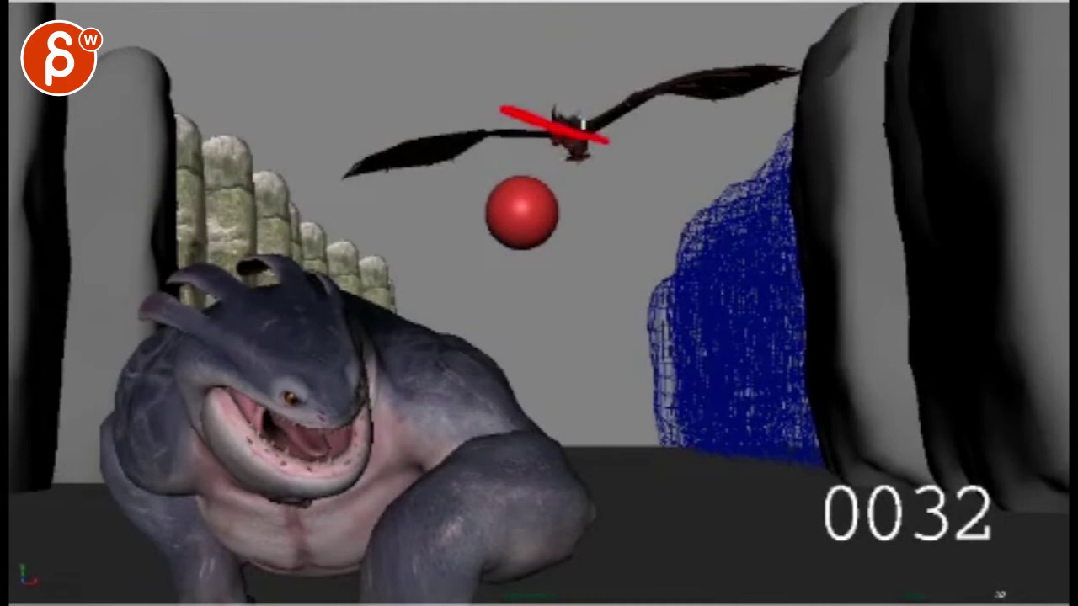
drag(584, 102, 574, 125)
drag(554, 89, 548, 126)
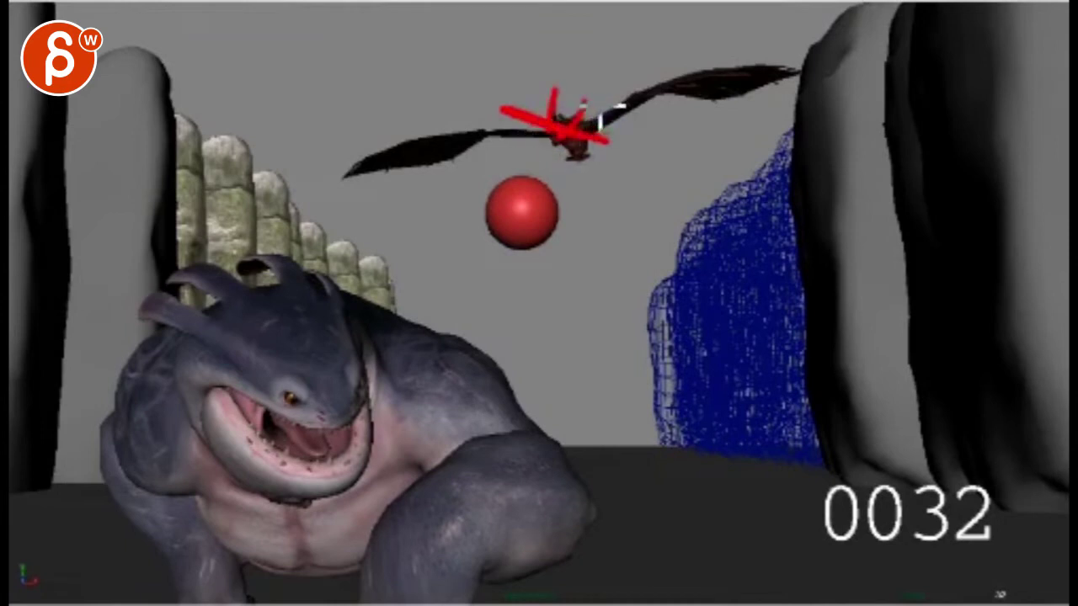
drag(602, 106, 510, 144)
mouse_move(645, 103)
mouse_down()
mouse_move(481, 84)
mouse_move(509, 84)
mouse_up()
key(Escape)
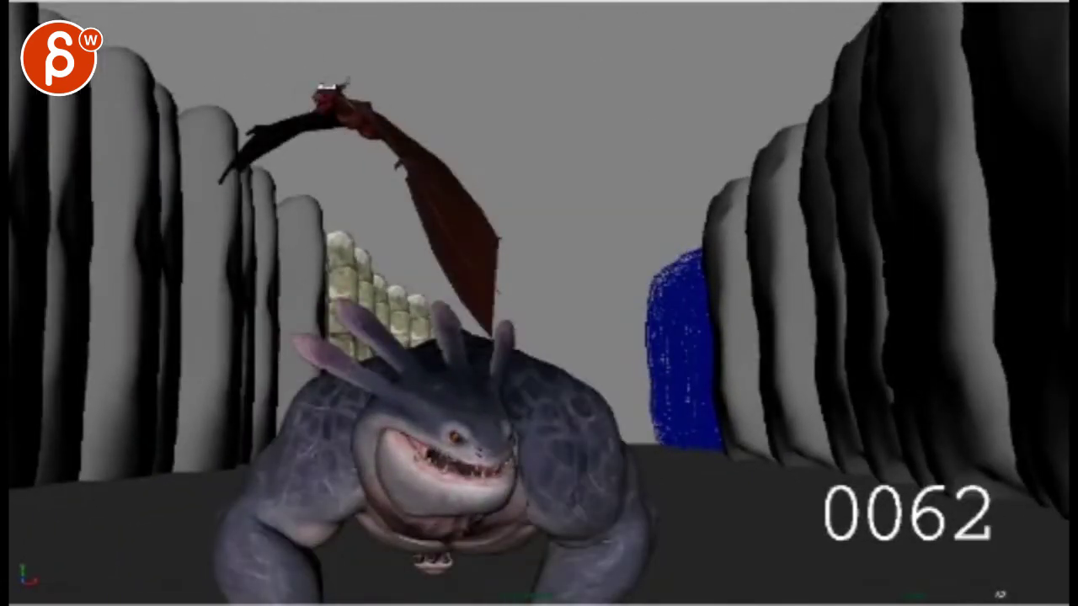
- At frame 0062, draw a red arrow curving downward past the dragon's head, and clear it
drag(305, 73, 341, 179)
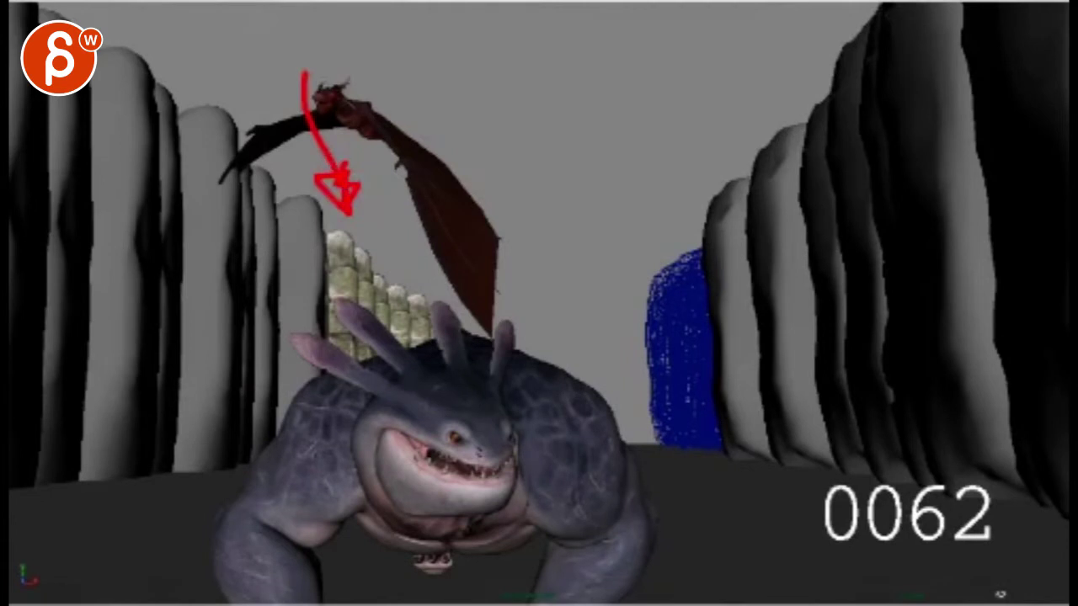
key(Escape)
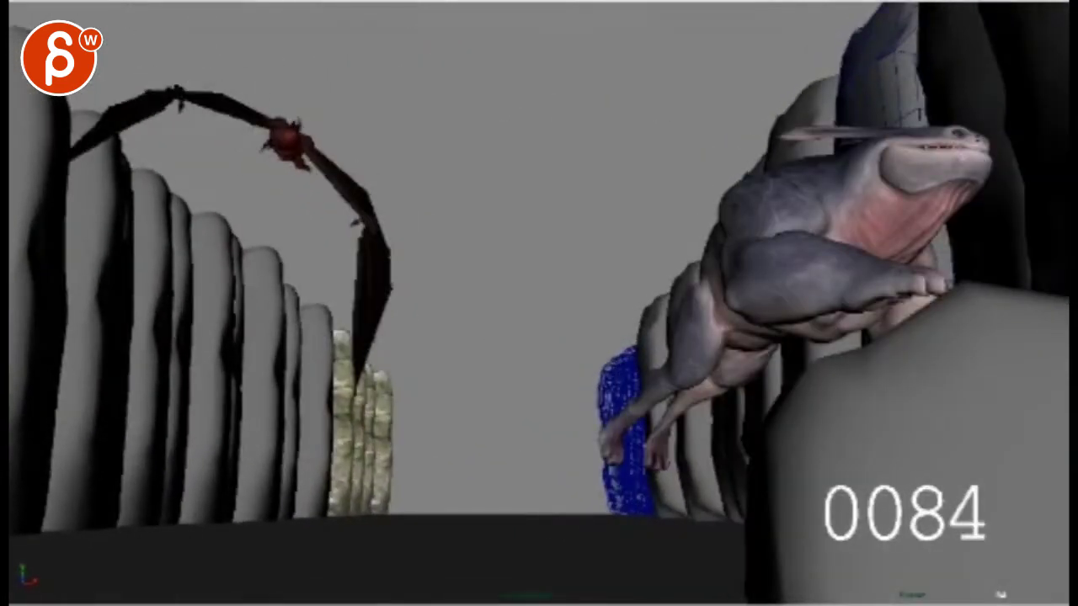
- At frame 0084, sketch large red curves sweeping around and below the dragon to the leaping creature, and clear them
mouse_move(620, 143)
mouse_down()
mouse_move(396, 174)
mouse_move(287, 59)
mouse_move(645, 380)
mouse_move(712, 341)
mouse_up()
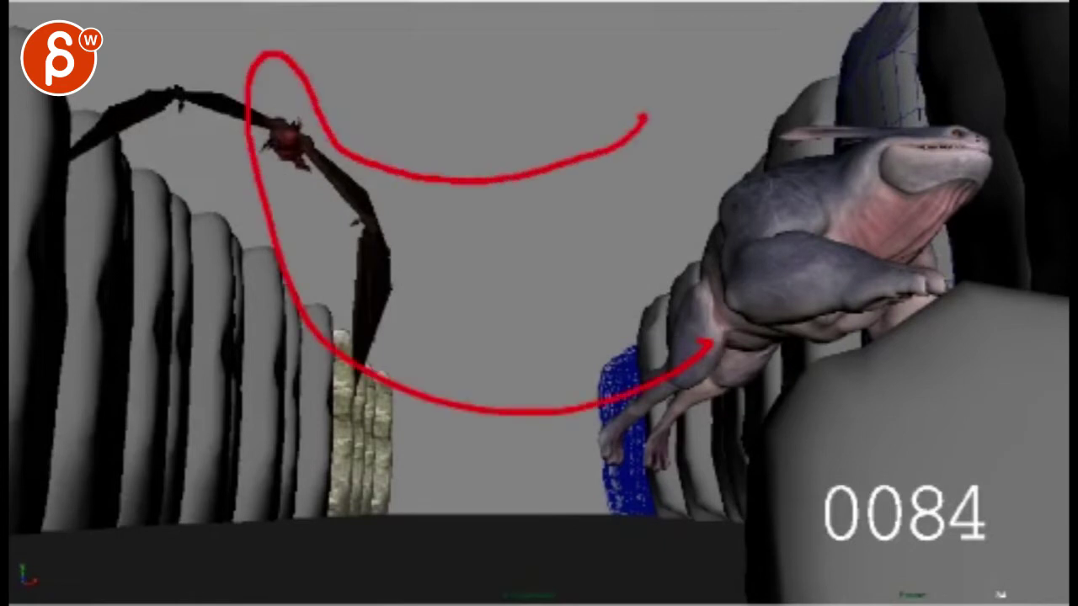
mouse_move(311, 149)
mouse_down()
mouse_move(311, 216)
mouse_move(703, 425)
mouse_up()
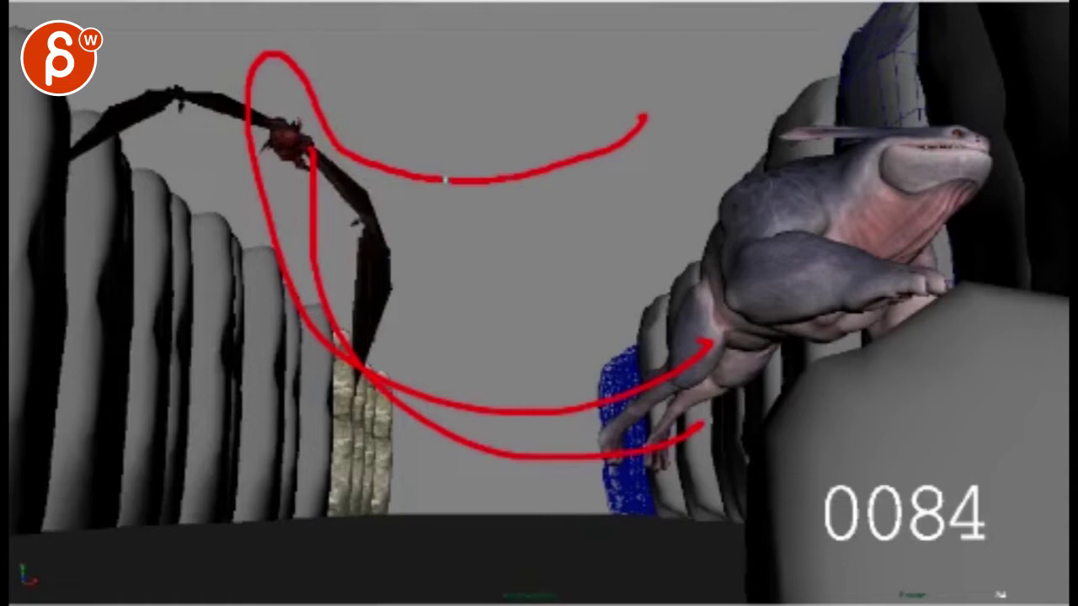
mouse_move(648, 62)
mouse_down()
mouse_move(251, 94)
mouse_move(687, 253)
mouse_up()
key(e)
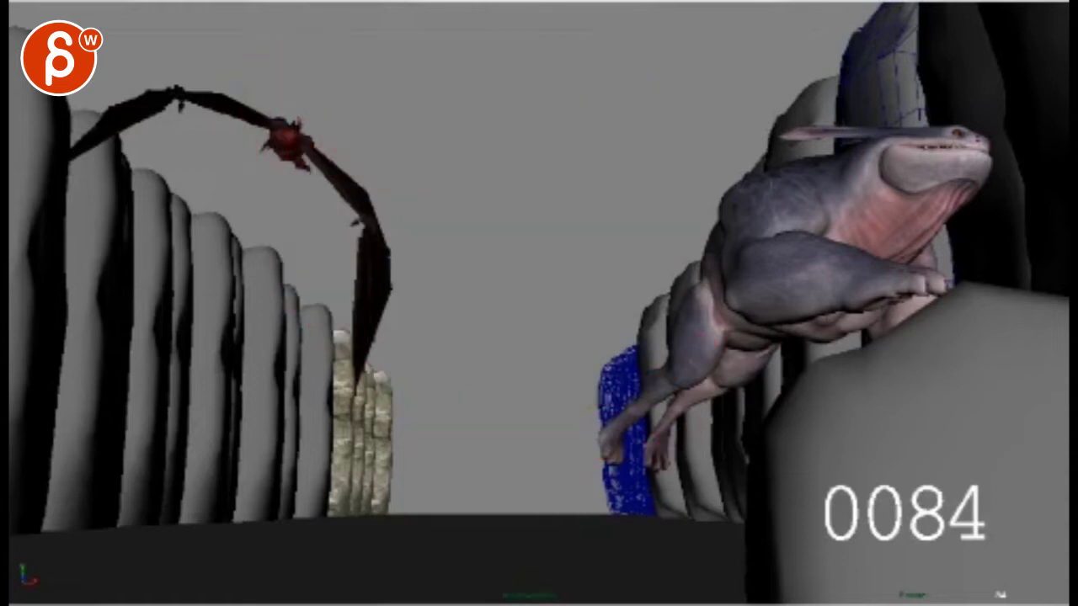
- Draw a tighter red flight loop around the dragon at frame 0084, clear it, add more long strokes across the frame, and clear those too
mouse_move(671, 74)
mouse_down()
mouse_move(259, 110)
mouse_move(642, 256)
mouse_up()
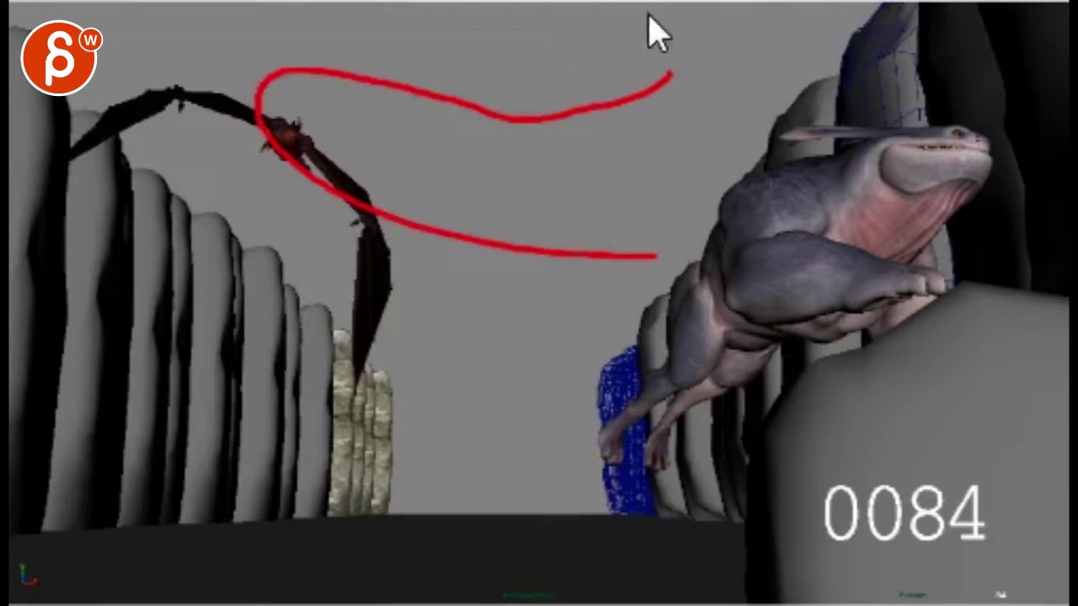
key(e)
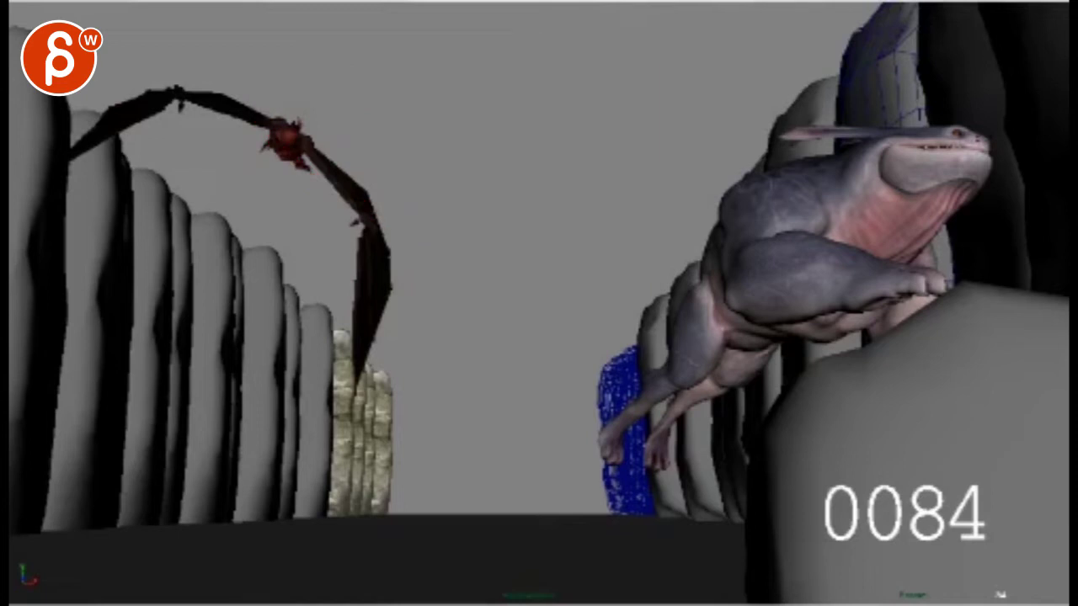
drag(535, 127, 360, 82)
mouse_move(214, 31)
mouse_down()
mouse_move(373, 241)
mouse_move(692, 170)
mouse_up()
mouse_move(157, 72)
mouse_down()
mouse_move(234, 270)
mouse_move(665, 209)
mouse_move(731, 178)
mouse_up()
key(e)
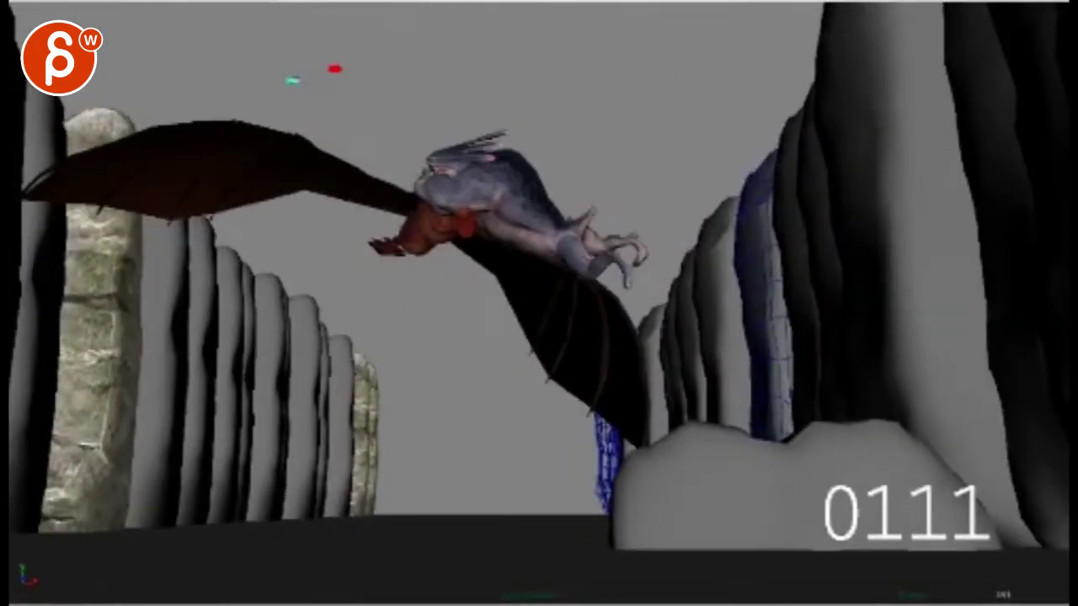
- At frame 0111, mark the dragon's flight path with spaced red dashes and a wider loop of green dashes
mouse_move(189, 124)
mouse_down()
mouse_move(202, 159)
mouse_move(246, 194)
mouse_up()
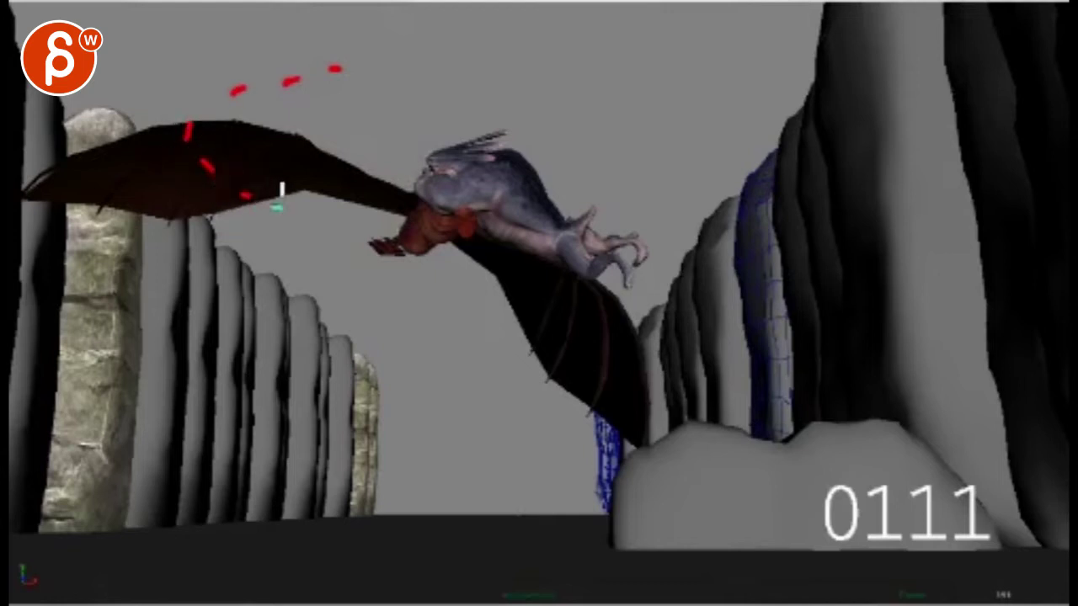
drag(388, 225, 390, 227)
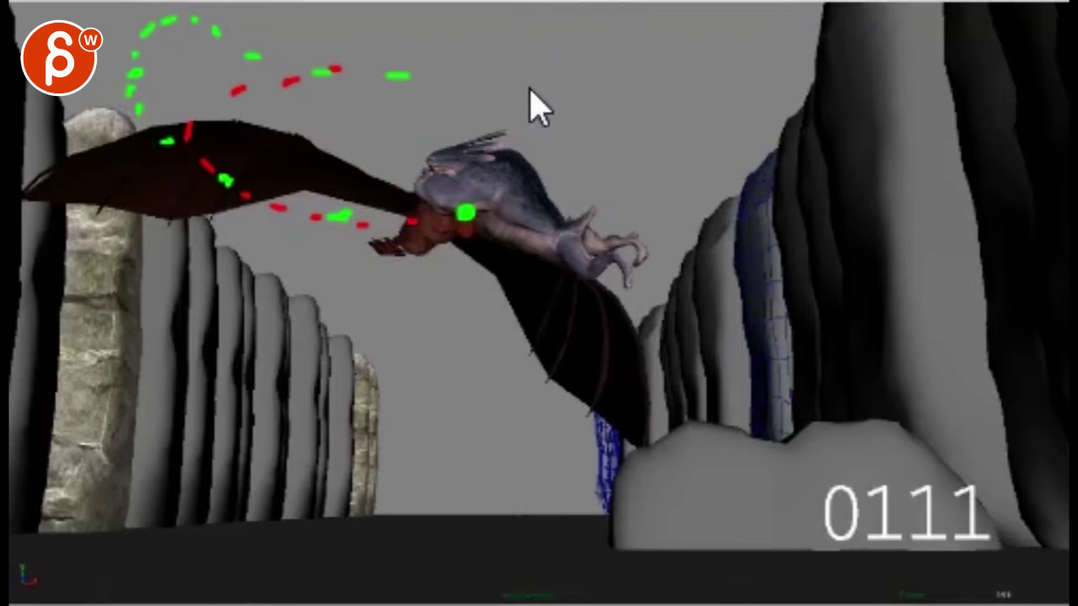
- Draw the creature's leap in cyan from the ground up the rock wall, with spaced dots leading back to the dragon
drag(487, 540, 518, 504)
mouse_move(557, 470)
mouse_down()
mouse_move(770, 447)
mouse_move(786, 353)
mouse_move(865, 265)
mouse_move(859, 236)
mouse_move(837, 228)
mouse_up()
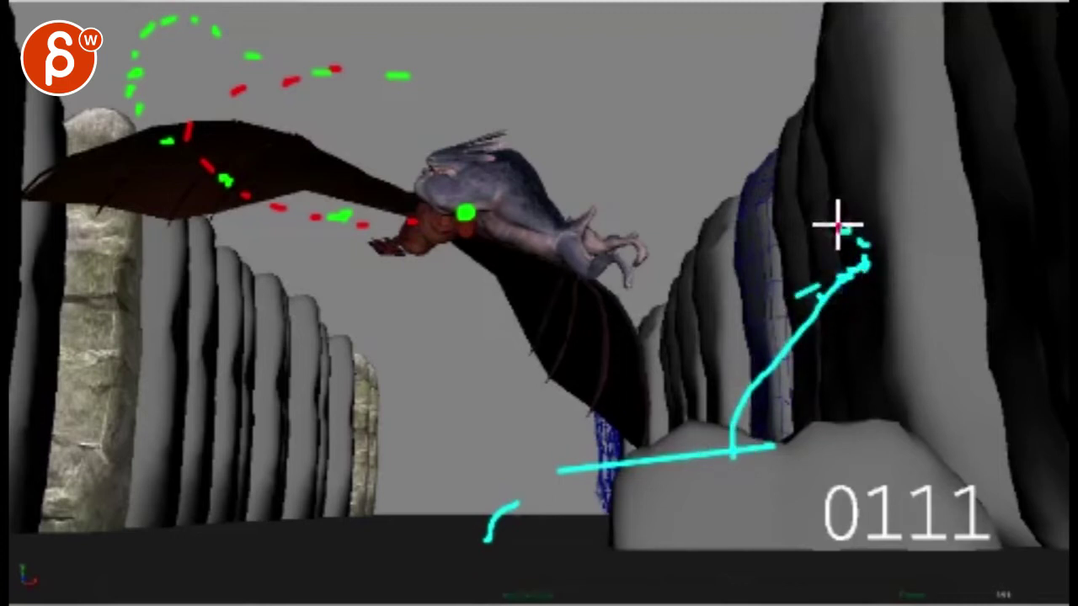
click(797, 202)
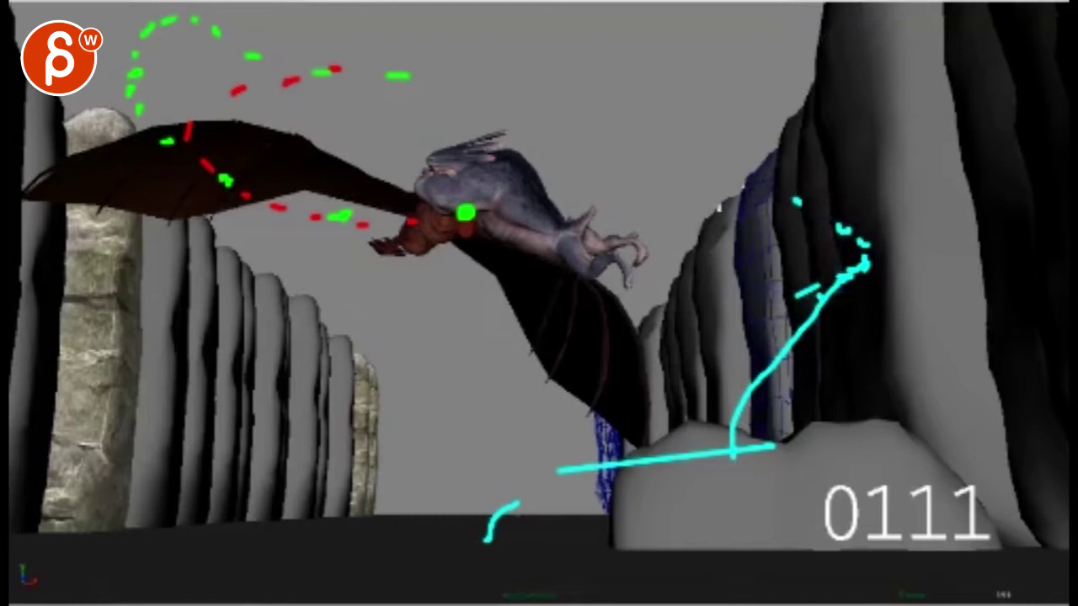
click(511, 171)
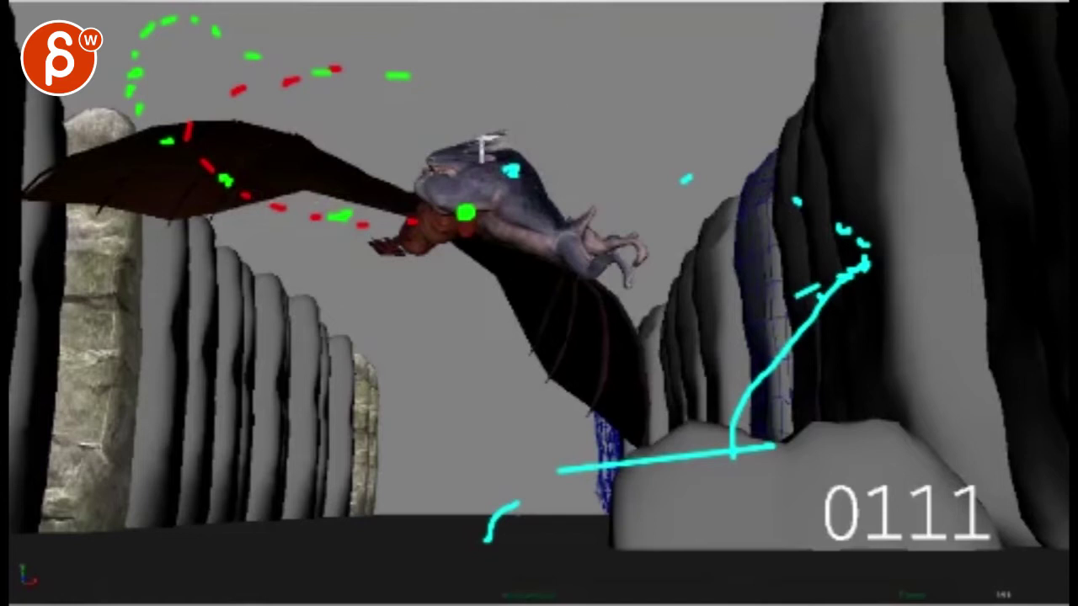
- Draw blue vertical timing lines across both characters' paths, spaced wide near the impact and tight at the outer ends
drag(468, 114, 468, 330)
drag(356, 140, 360, 331)
drag(291, 156, 280, 307)
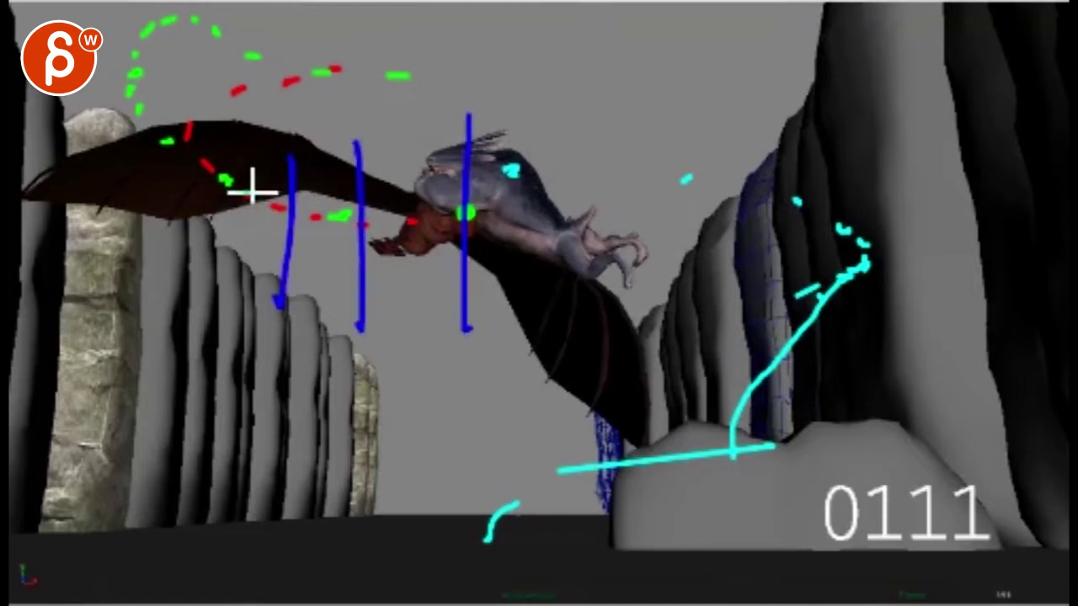
drag(250, 156, 250, 217)
drag(251, 265, 248, 271)
mouse_move(234, 159)
mouse_down()
mouse_move(223, 215)
mouse_move(208, 175)
mouse_up()
drag(598, 84, 605, 285)
drag(734, 134, 738, 253)
mouse_move(798, 157)
mouse_down()
mouse_move(799, 265)
mouse_move(831, 207)
mouse_move(839, 255)
mouse_up()
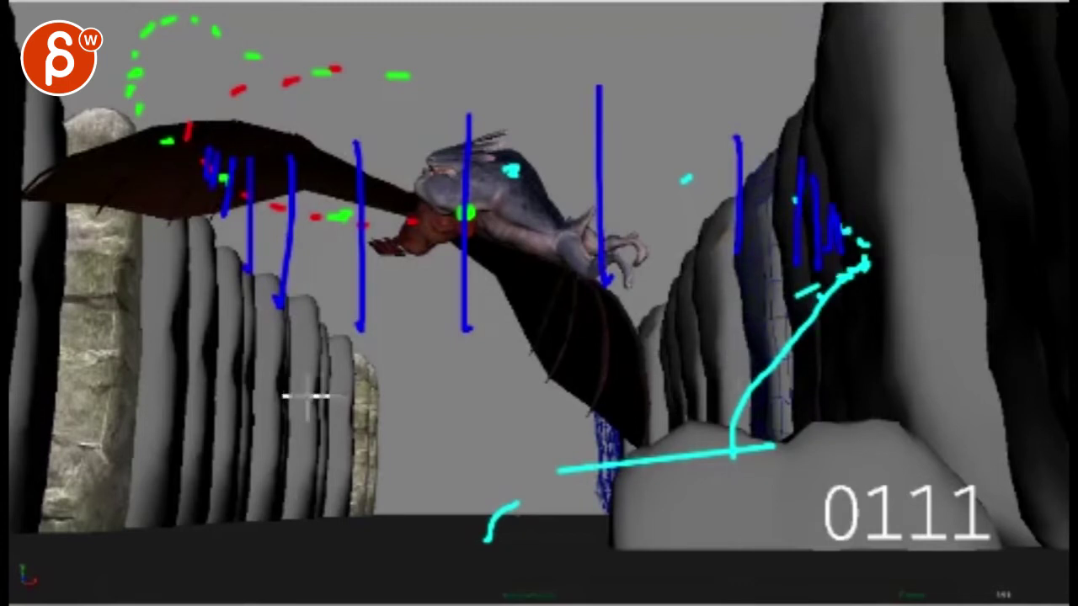
- Draw two blue arrows converging below the collision, circle the impact point on the creature, and clear the annotations
drag(180, 367, 459, 416)
drag(389, 384, 396, 438)
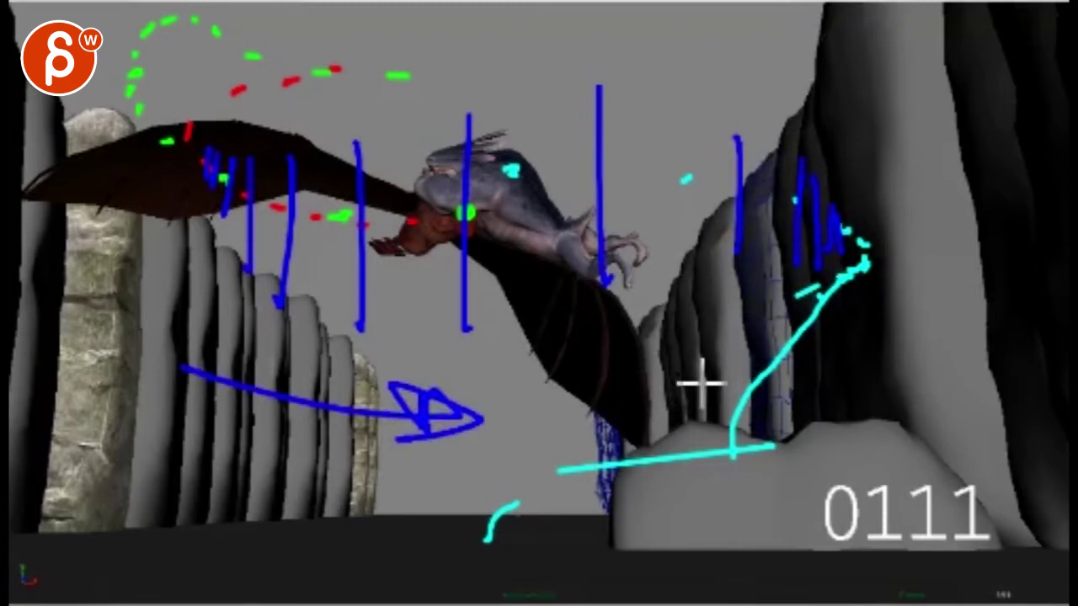
mouse_move(726, 377)
mouse_down()
mouse_move(578, 424)
mouse_move(579, 453)
mouse_up()
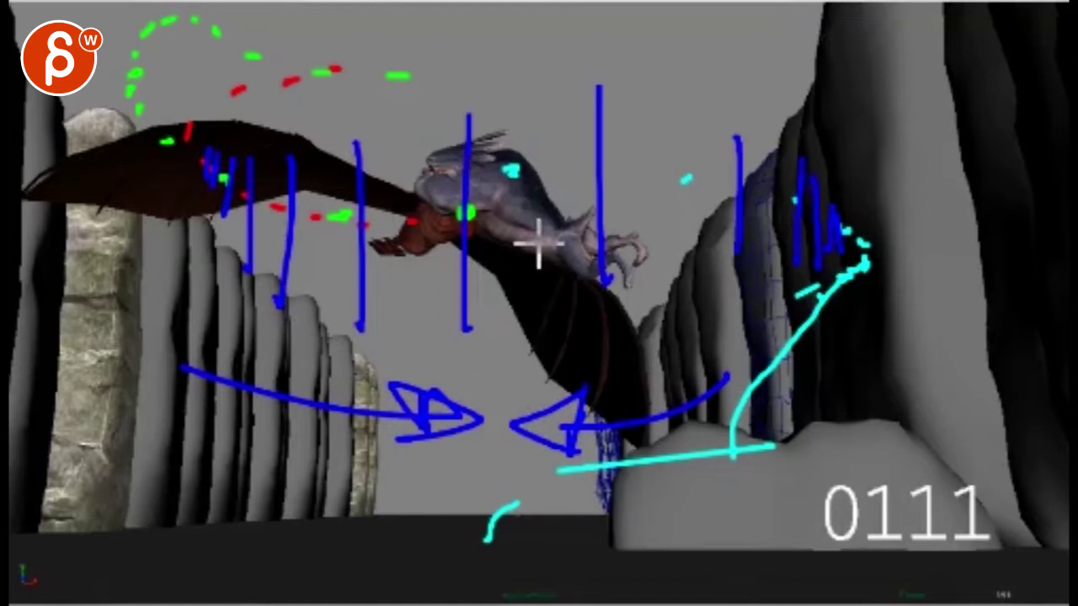
mouse_move(472, 148)
mouse_down()
mouse_move(528, 270)
mouse_move(449, 228)
mouse_move(421, 169)
mouse_up()
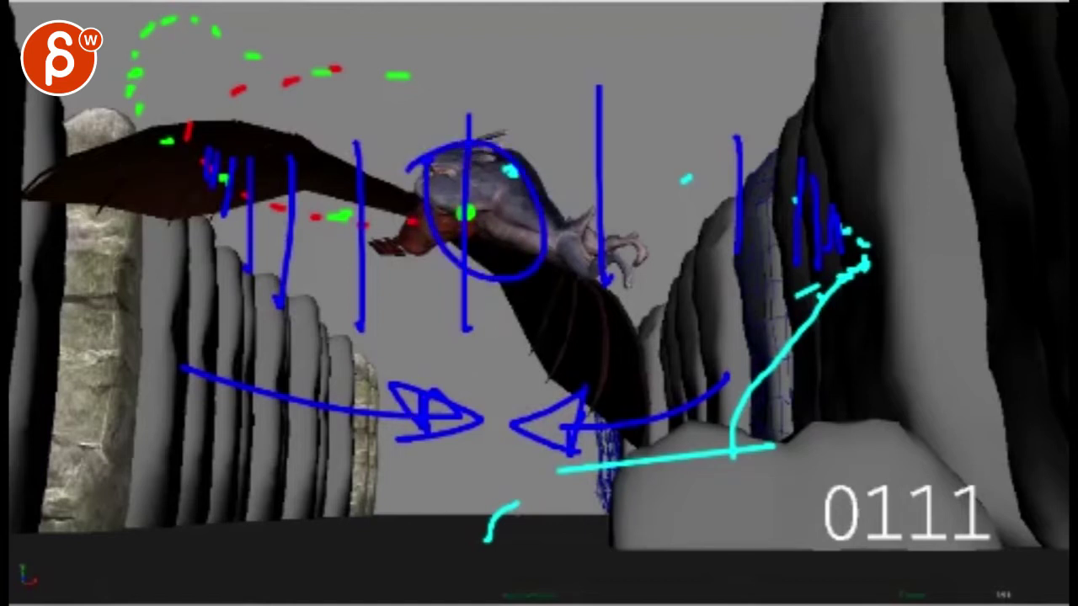
key(e)
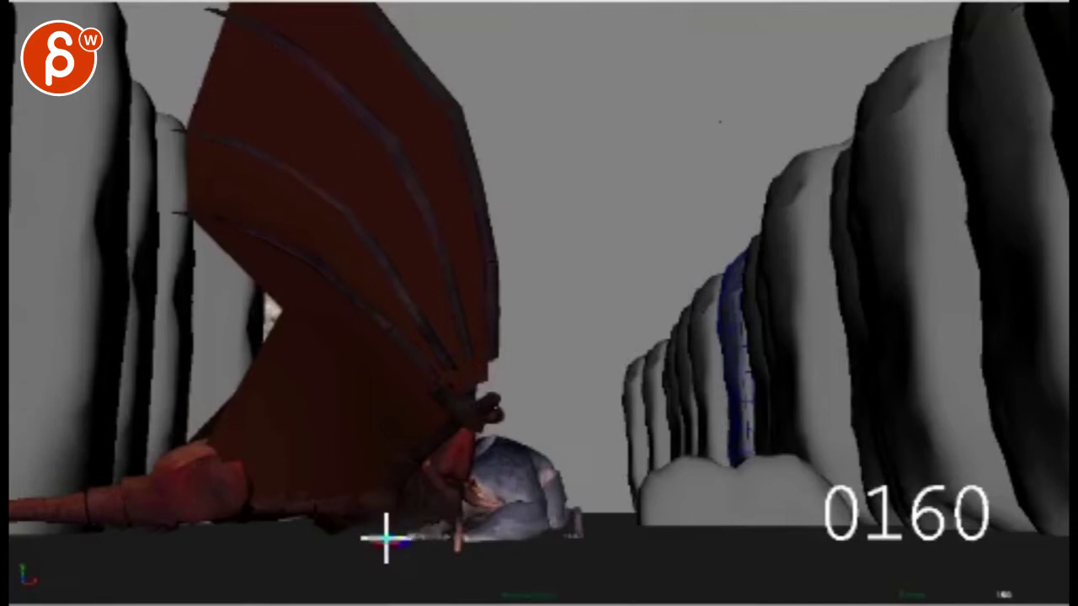
- At frame 0160, sketch the creature in red braced on all fours, with head, arched back and outstretched limbs
mouse_move(370, 539)
mouse_down()
mouse_move(450, 497)
mouse_move(451, 433)
mouse_move(570, 489)
mouse_move(571, 512)
mouse_move(524, 540)
mouse_up()
drag(500, 437, 695, 543)
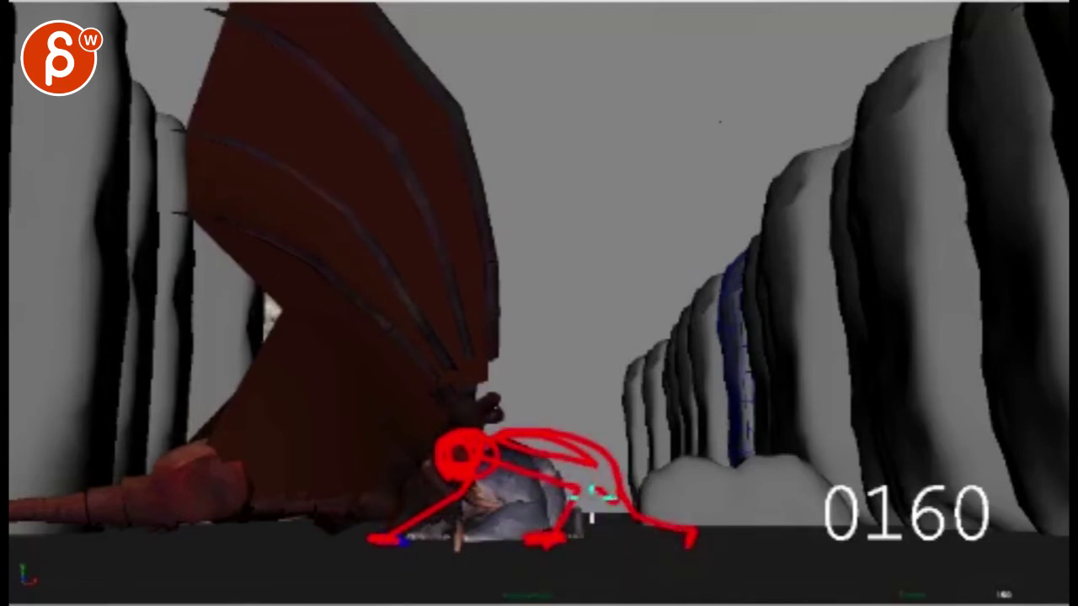
drag(585, 517, 621, 540)
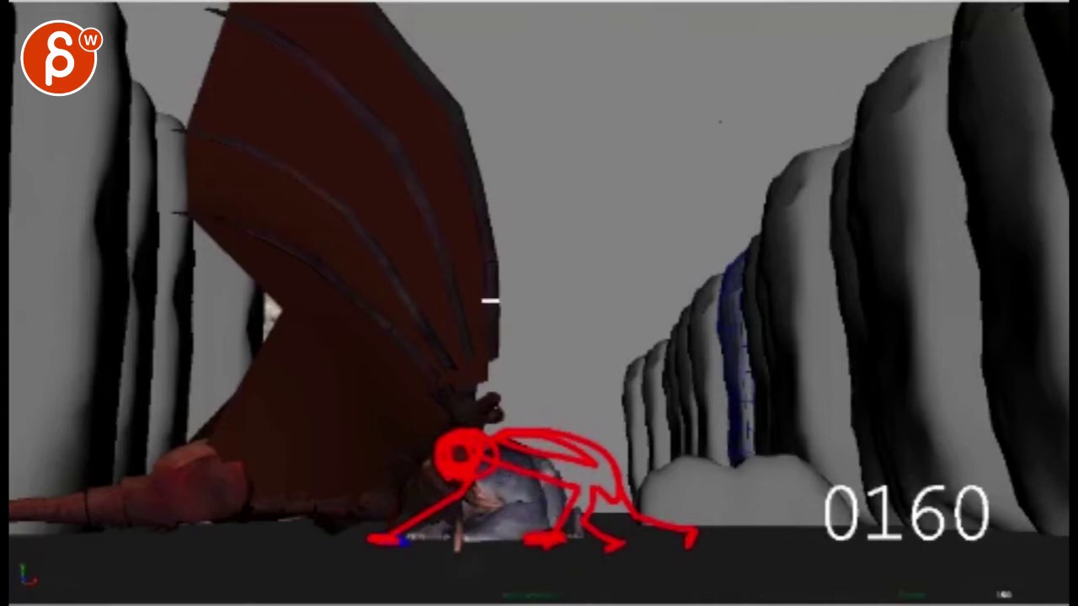
- Sketch bent green legs over the red creature pose to compare a narrower stance, and clear the annotations
mouse_move(479, 474)
mouse_down()
mouse_move(459, 547)
mouse_move(509, 540)
mouse_up()
drag(581, 462, 617, 539)
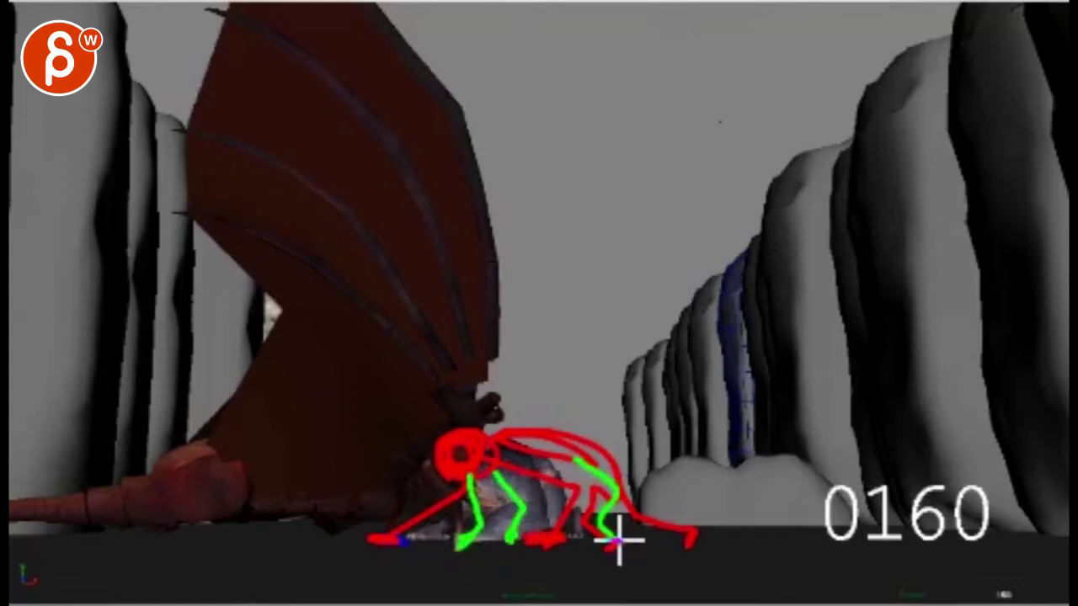
key(Escape)
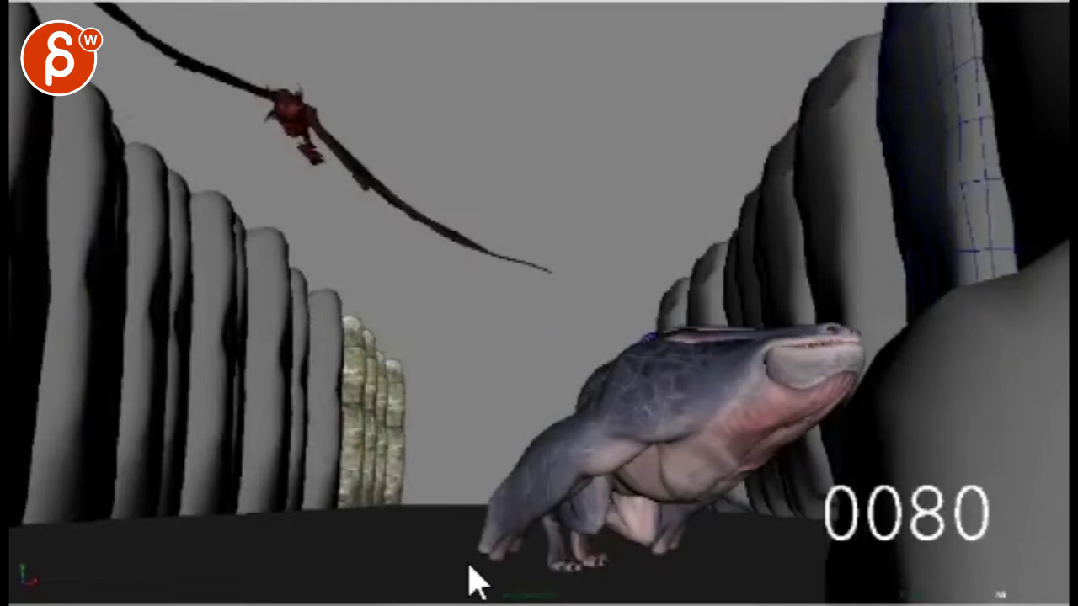
- At frame 0180, sketch a green horned creature braced low over the model with its front and back limbs spread
key(space)
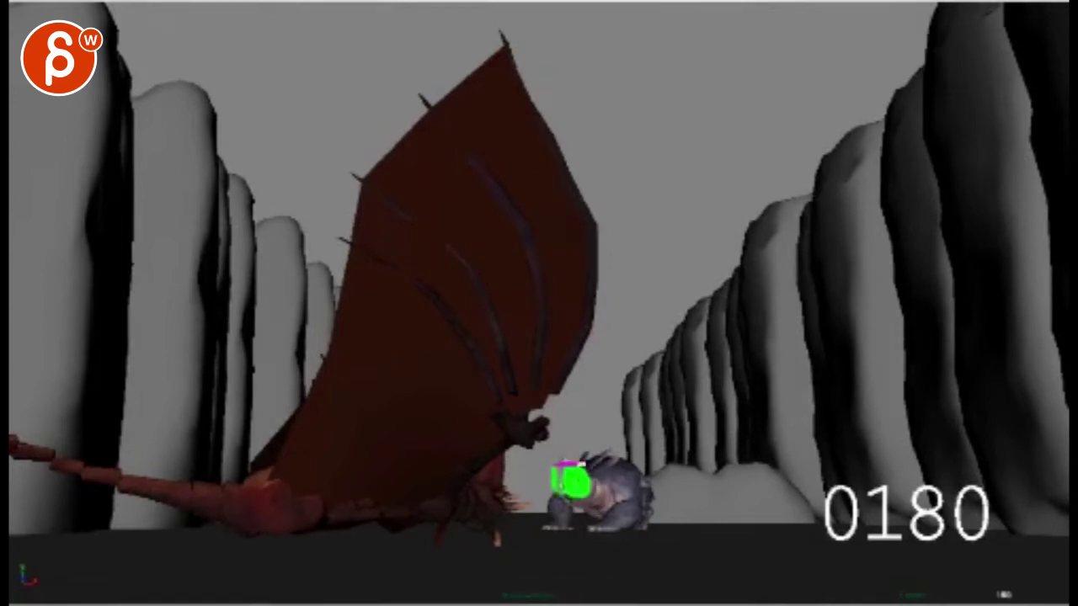
mouse_move(571, 480)
mouse_down()
mouse_move(590, 440)
mouse_move(562, 484)
mouse_move(502, 536)
mouse_move(602, 493)
mouse_move(626, 528)
mouse_move(680, 480)
mouse_move(678, 493)
mouse_move(717, 534)
mouse_move(727, 531)
mouse_up()
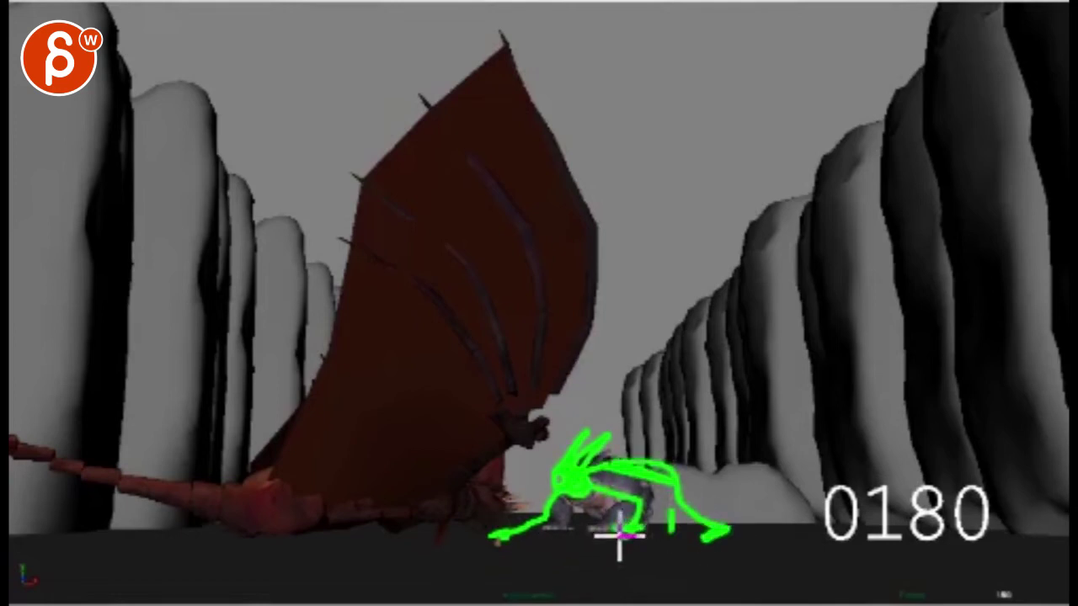
- Draw splayed leg strokes over the dragon's wing, a large downward arrow on the ground, and opposing arrows beneath the creature's feet
mouse_move(344, 282)
mouse_down()
mouse_move(337, 309)
mouse_move(367, 301)
mouse_move(417, 322)
mouse_up()
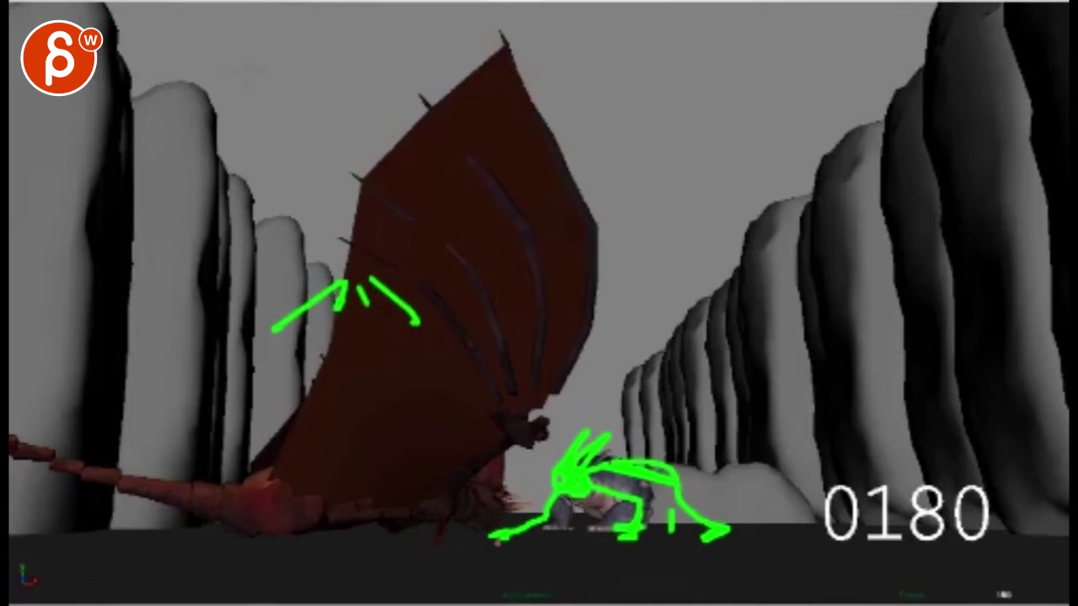
mouse_move(352, 531)
mouse_down()
mouse_move(325, 534)
mouse_move(385, 578)
mouse_move(399, 533)
mouse_move(386, 486)
mouse_move(368, 487)
mouse_move(399, 530)
mouse_up()
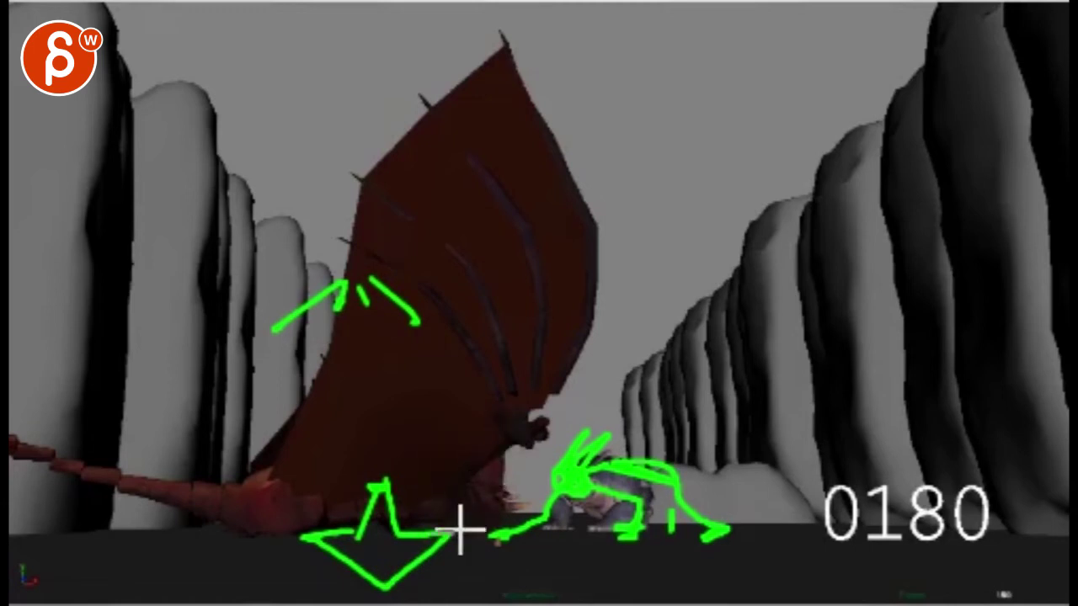
drag(539, 537, 560, 542)
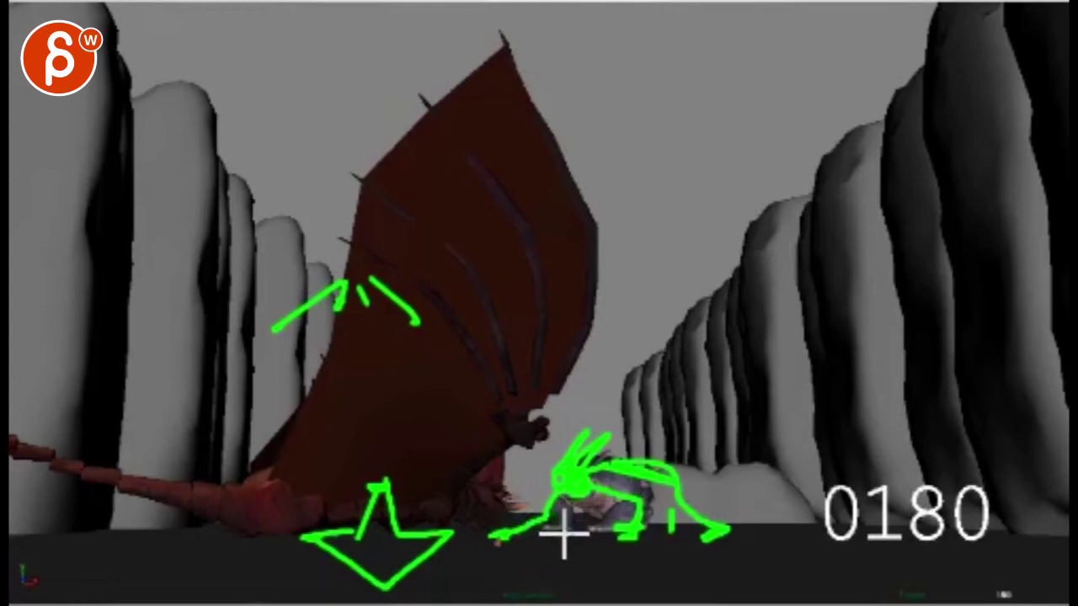
drag(593, 545, 636, 557)
mouse_move(552, 544)
mouse_down()
mouse_move(503, 541)
mouse_move(496, 551)
mouse_up()
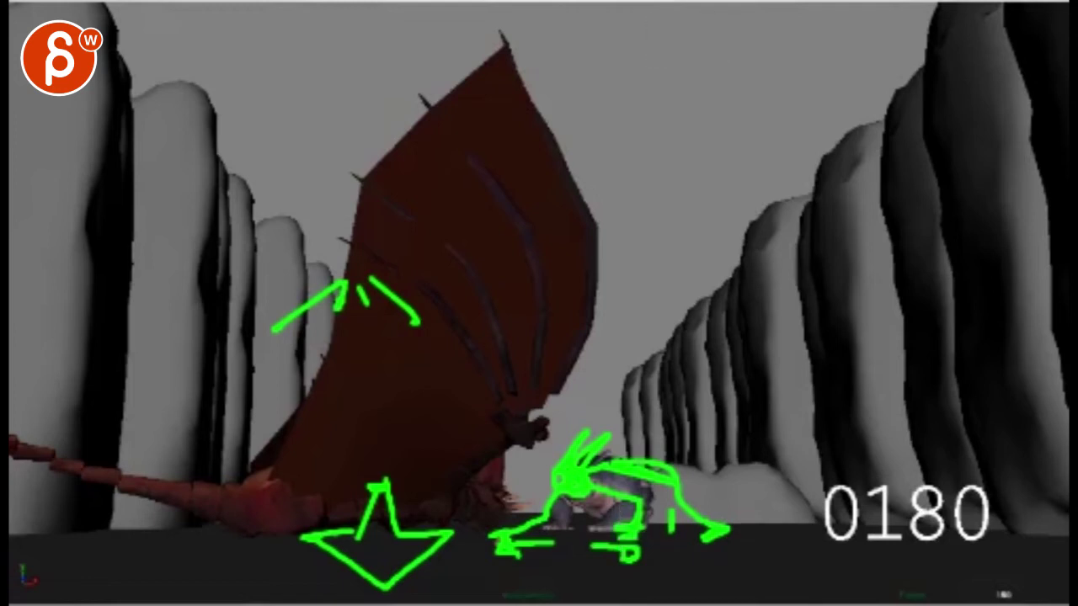
- Draw a horizontal arrow over the wing toward two stick figures, one leaning and one wide-stanced, with a direction arrow beneath them
drag(488, 196, 693, 206)
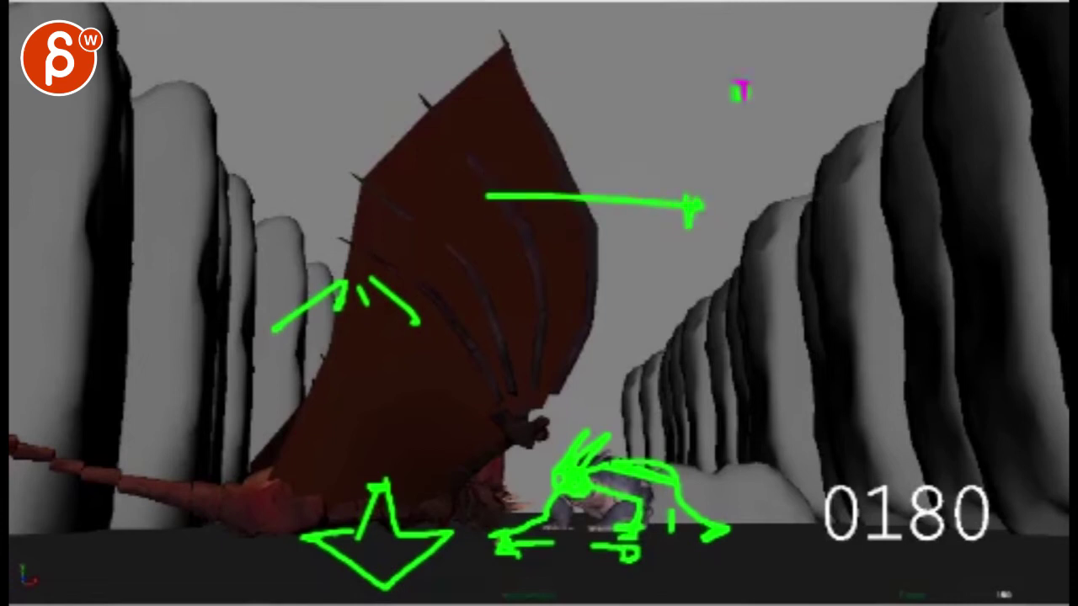
drag(768, 167, 765, 221)
mouse_move(909, 92)
mouse_down()
mouse_move(901, 122)
mouse_move(916, 159)
mouse_move(987, 216)
mouse_up()
mouse_move(912, 165)
mouse_down()
mouse_move(904, 224)
mouse_move(872, 225)
mouse_up()
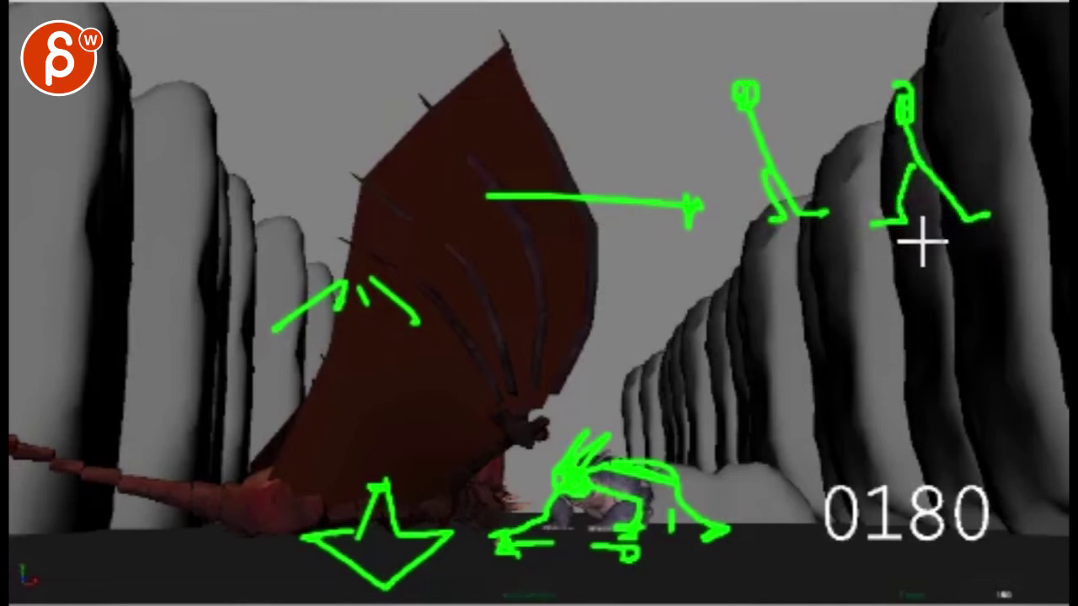
mouse_move(767, 260)
mouse_down()
mouse_move(944, 270)
mouse_move(932, 281)
mouse_up()
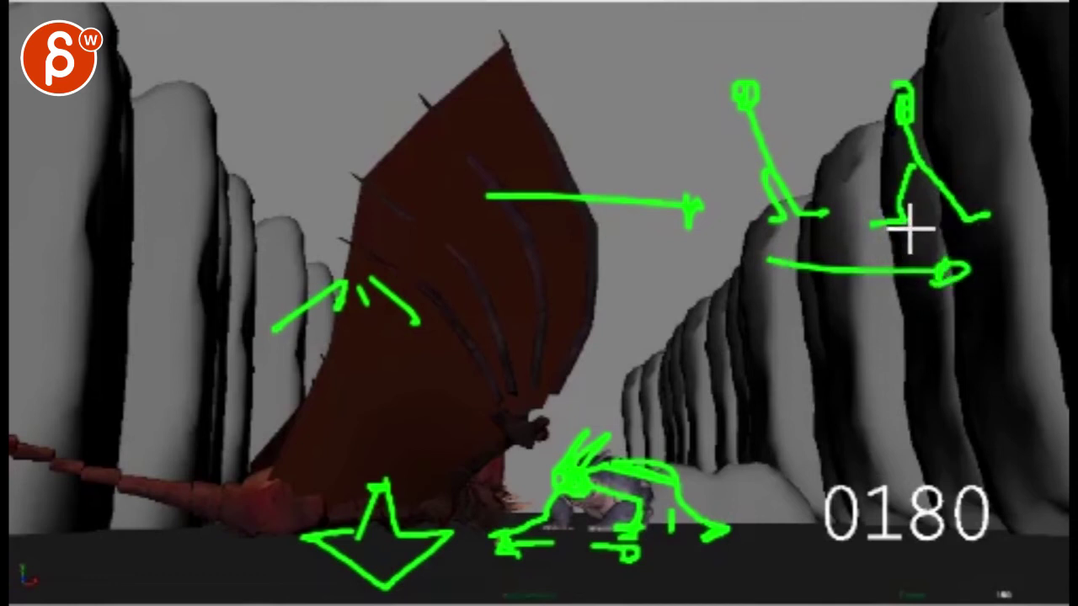
- Add opposing arrows at the wide-stanced figure's feet and splayed strokes beside it, and circle the green creature sketch
mouse_move(920, 230)
mouse_down()
mouse_move(869, 233)
mouse_move(879, 239)
mouse_up()
mouse_move(930, 168)
mouse_down()
mouse_move(967, 212)
mouse_move(1001, 227)
mouse_move(999, 219)
mouse_move(997, 235)
mouse_up()
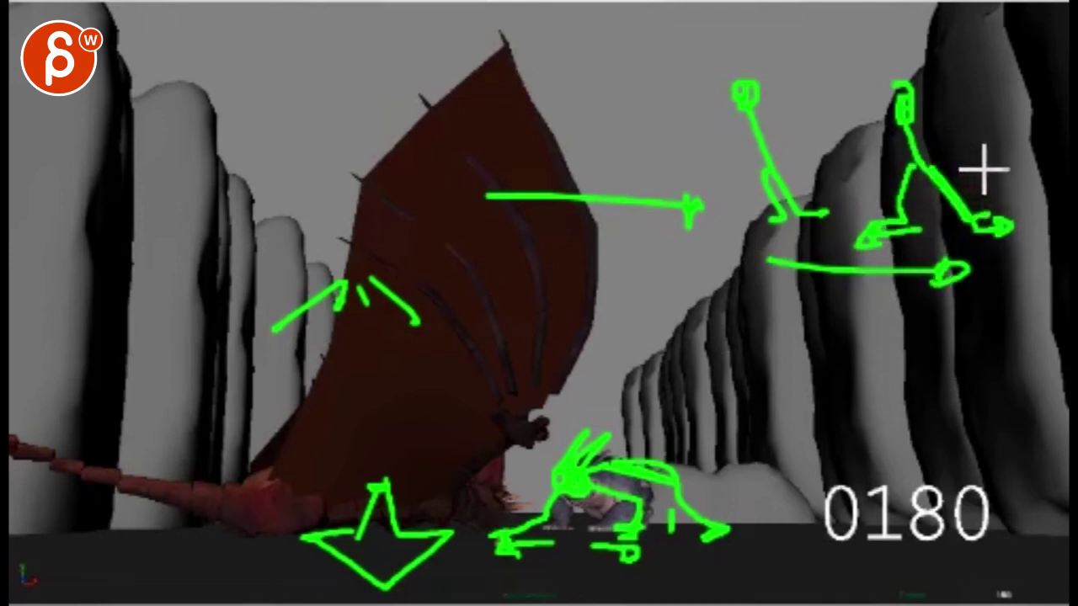
mouse_move(975, 157)
mouse_down()
mouse_move(1040, 197)
mouse_move(1023, 199)
mouse_up()
drag(978, 160, 932, 194)
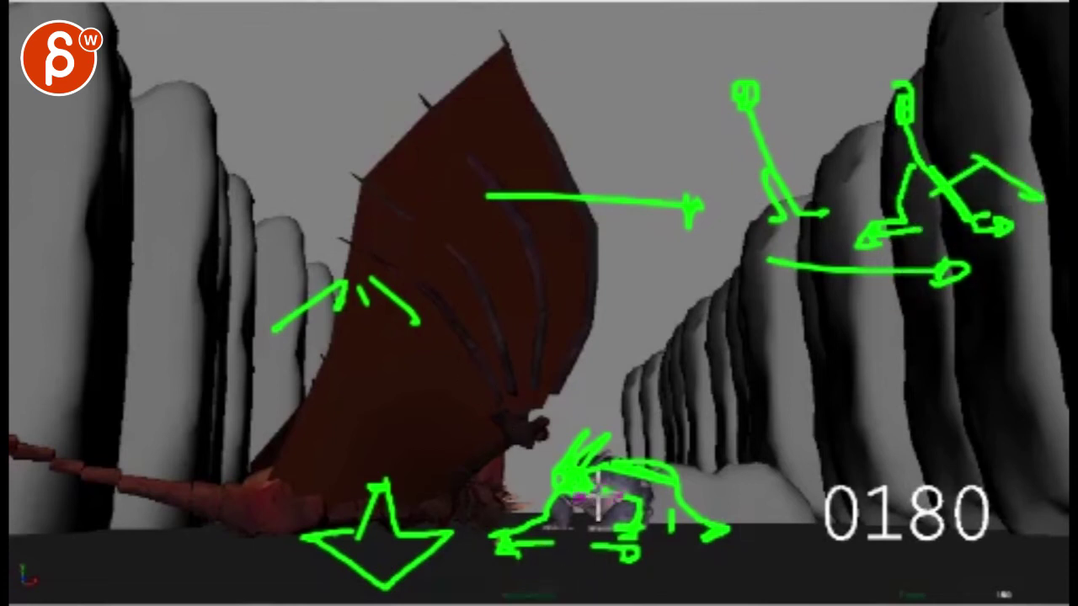
mouse_move(492, 462)
mouse_down()
mouse_move(702, 548)
mouse_move(522, 461)
mouse_up()
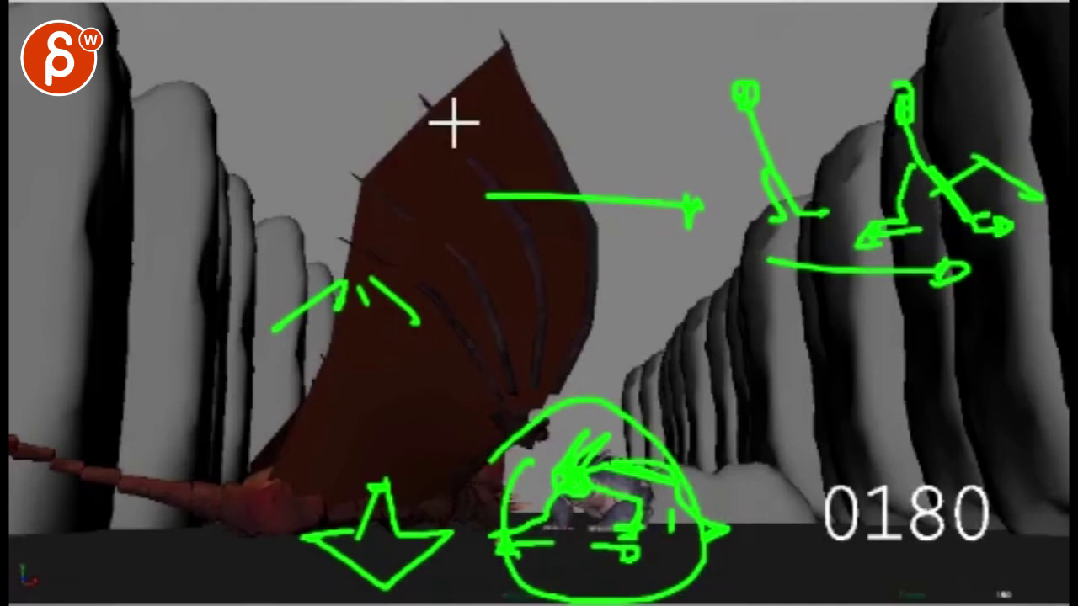
- Clear the green drawings from frame 0180 and move the shot to frame 0222
key(Escape)
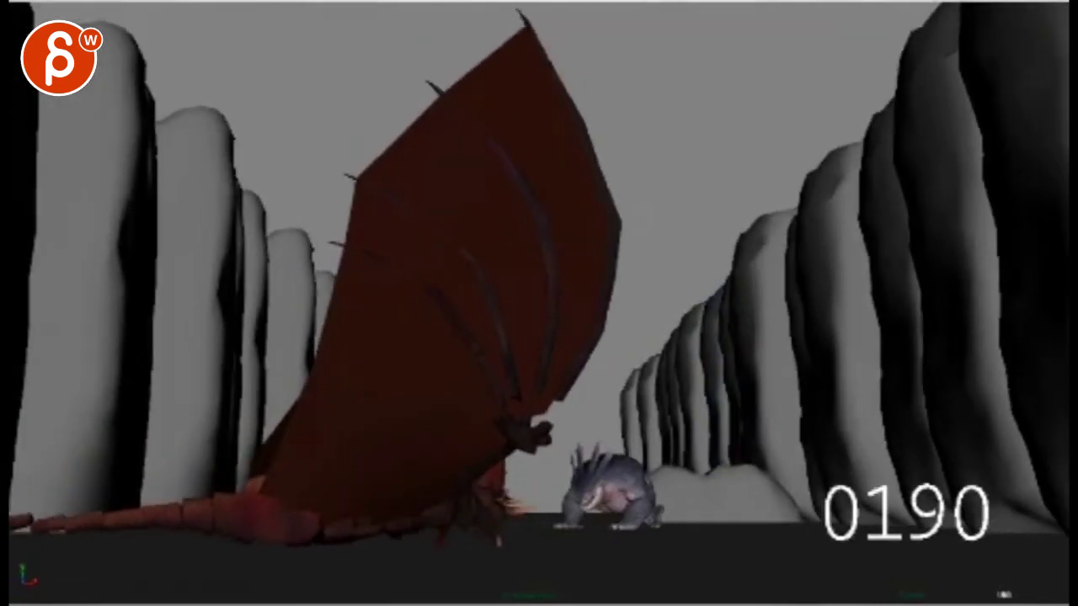
key(Left)
key(Left)
key(Left)
key(Left)
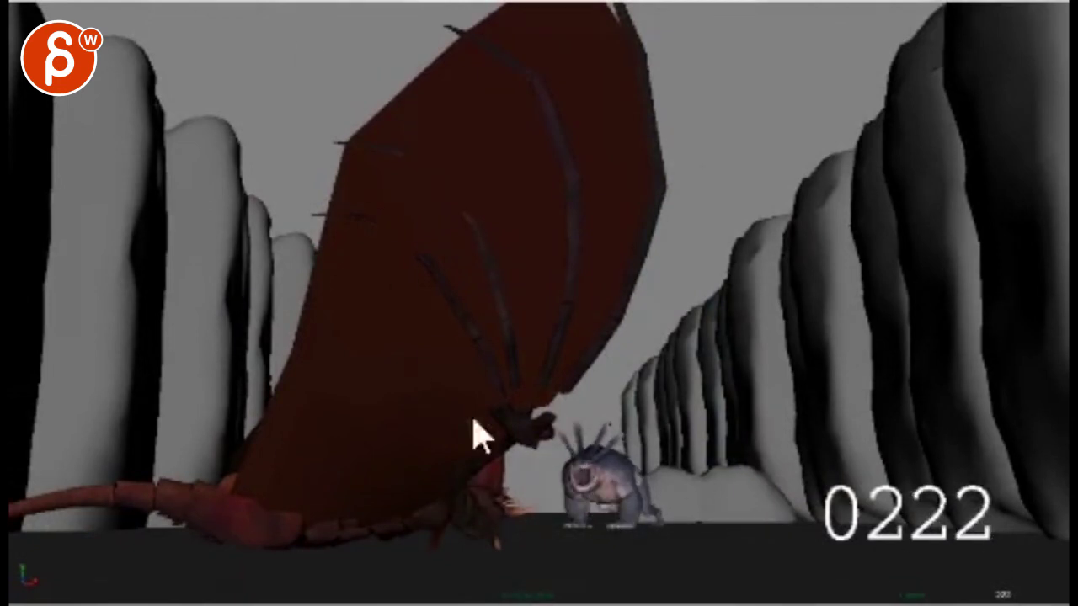
- Sketch a red horned creature crouched behind the model, with an arched back, bent front legs and its hind foot planted
mouse_move(564, 534)
mouse_down()
mouse_move(591, 534)
mouse_move(665, 464)
mouse_move(712, 517)
mouse_move(680, 536)
mouse_up()
mouse_move(669, 421)
mouse_down()
mouse_move(667, 434)
mouse_move(769, 488)
mouse_move(764, 512)
mouse_move(788, 531)
mouse_up()
mouse_move(702, 394)
mouse_down()
mouse_move(684, 421)
mouse_move(660, 421)
mouse_up()
drag(667, 379, 655, 426)
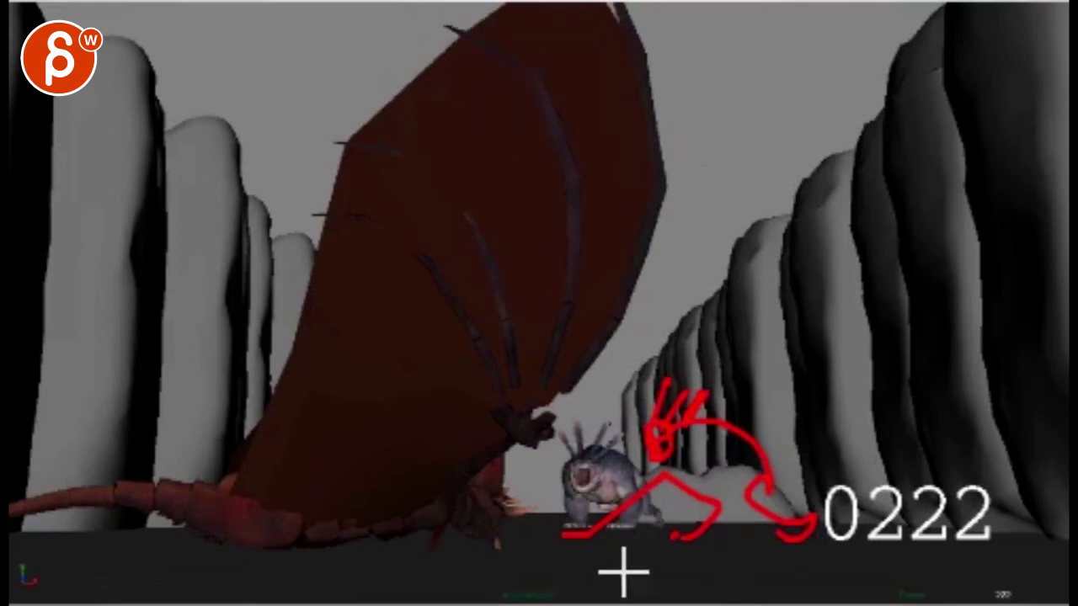
- Sketch a green creature lunging forward over the red pose with open jaws and horns, and trace the dragon's low body line
mouse_move(570, 541)
mouse_down()
mouse_move(621, 522)
mouse_move(592, 490)
mouse_move(690, 525)
mouse_move(585, 452)
mouse_move(578, 481)
mouse_move(678, 457)
mouse_move(794, 510)
mouse_move(788, 527)
mouse_up()
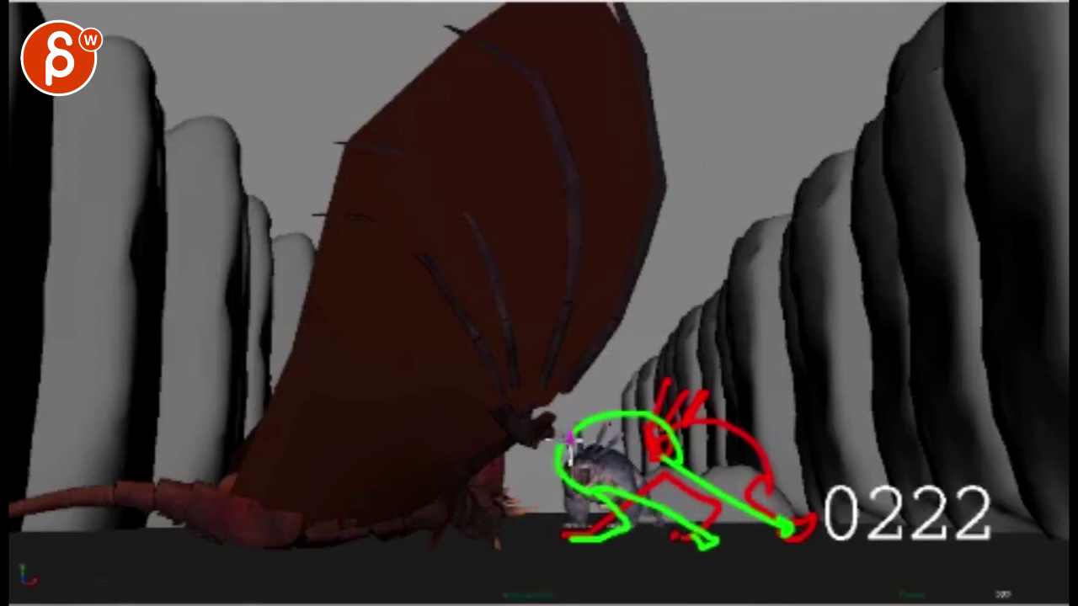
drag(568, 438, 561, 463)
drag(589, 389, 549, 438)
mouse_move(481, 533)
mouse_down()
mouse_move(277, 498)
mouse_move(147, 556)
mouse_up()
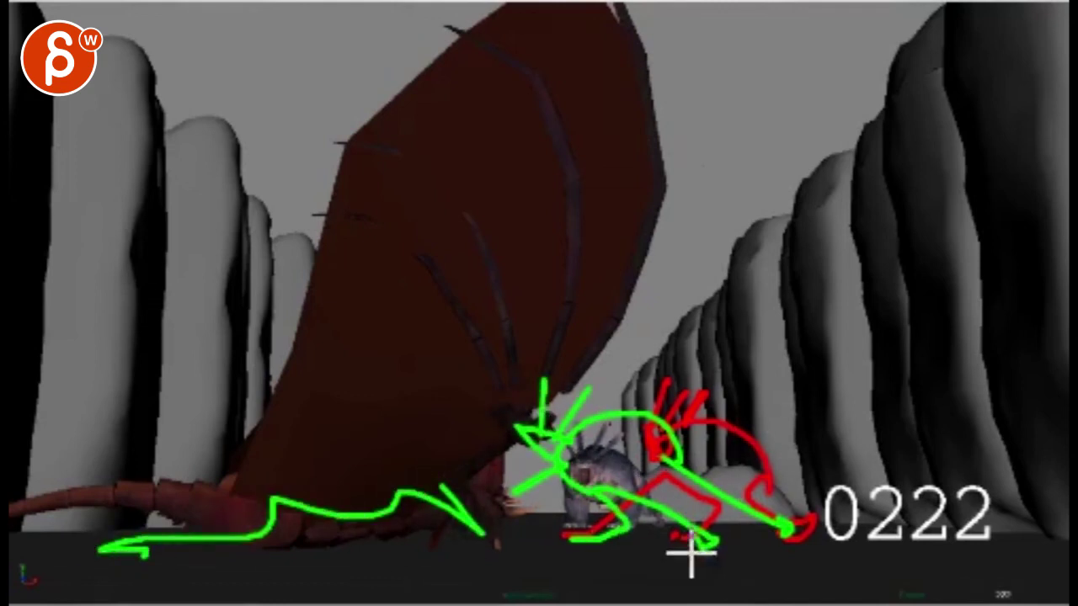
- Draw a green arrow above the creatures pointing toward the dragon, then circle the dragon's body and retrace its back line
mouse_move(789, 345)
mouse_down()
mouse_move(670, 333)
mouse_move(670, 347)
mouse_up()
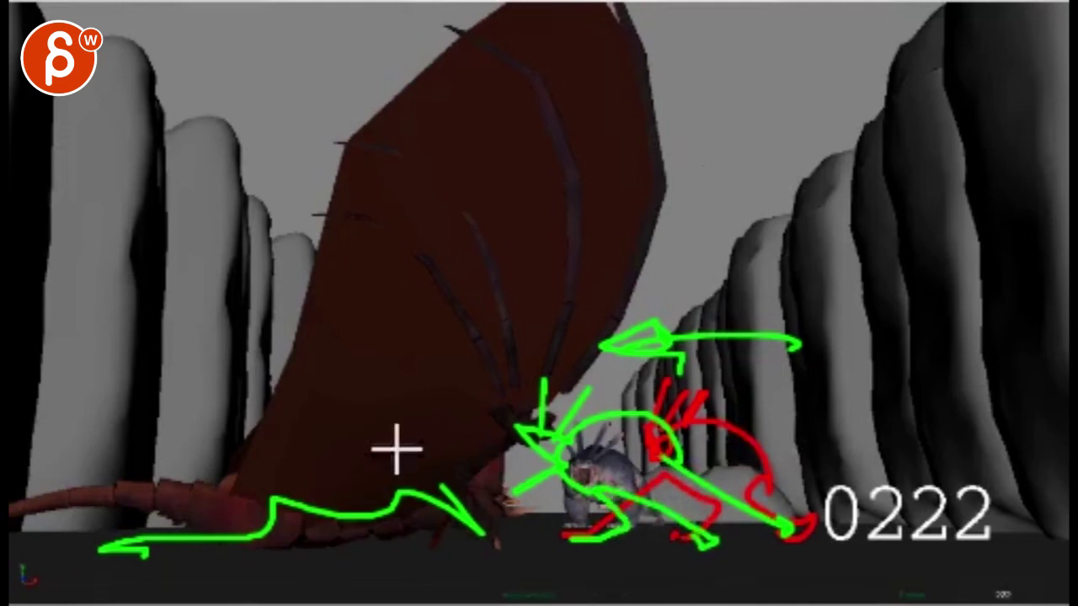
mouse_move(187, 426)
mouse_down()
mouse_move(517, 547)
mouse_move(323, 434)
mouse_up()
drag(419, 502, 314, 520)
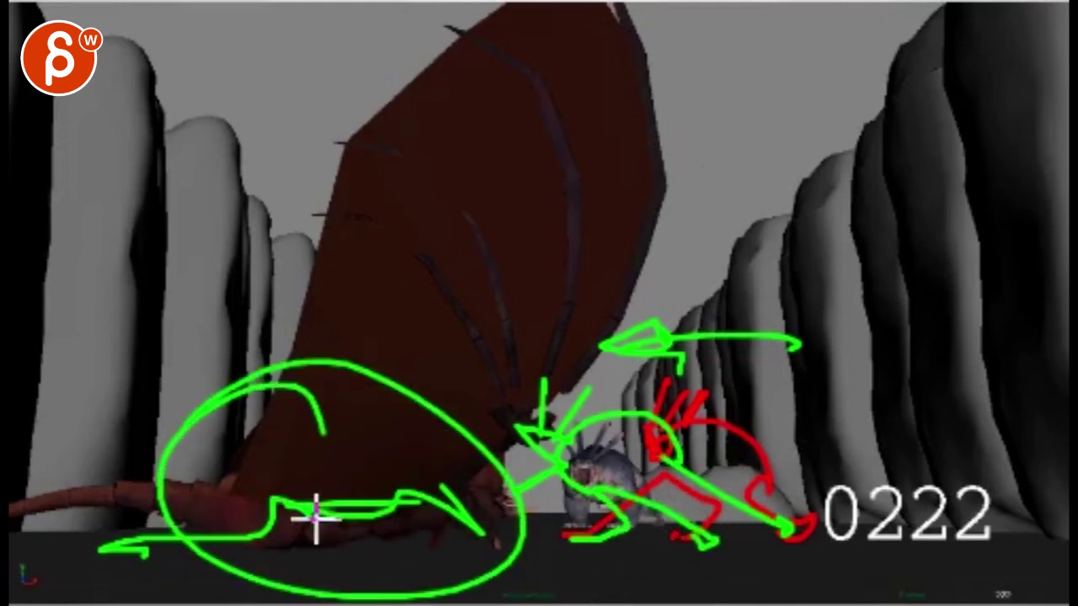